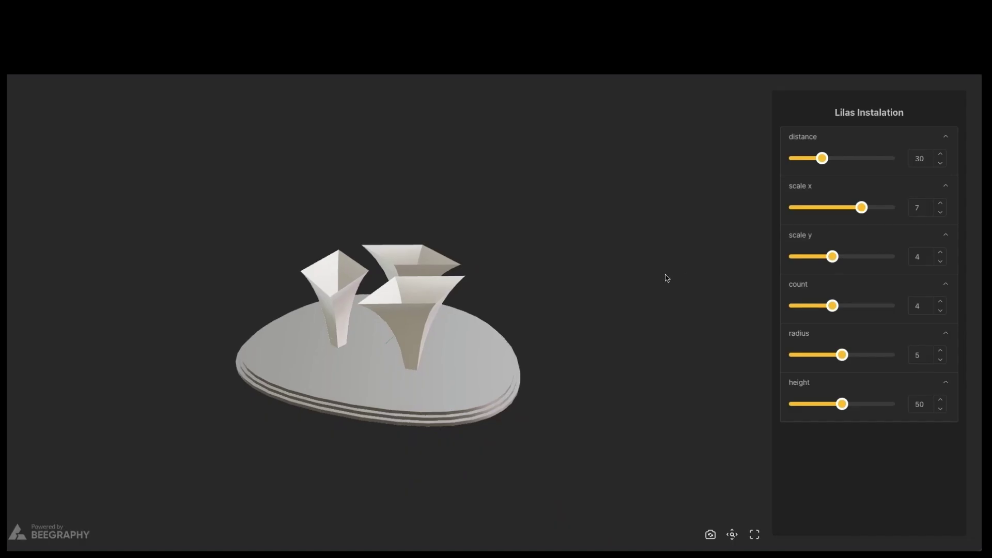
Step: Preview the finished Lilas Instalation by orbiting it and varying distance to 27, scale x to 8, scale y to 4, and the count
{"action": "left_click_drag", "start_coordinate": [390, 368], "coordinate": [487, 381]}
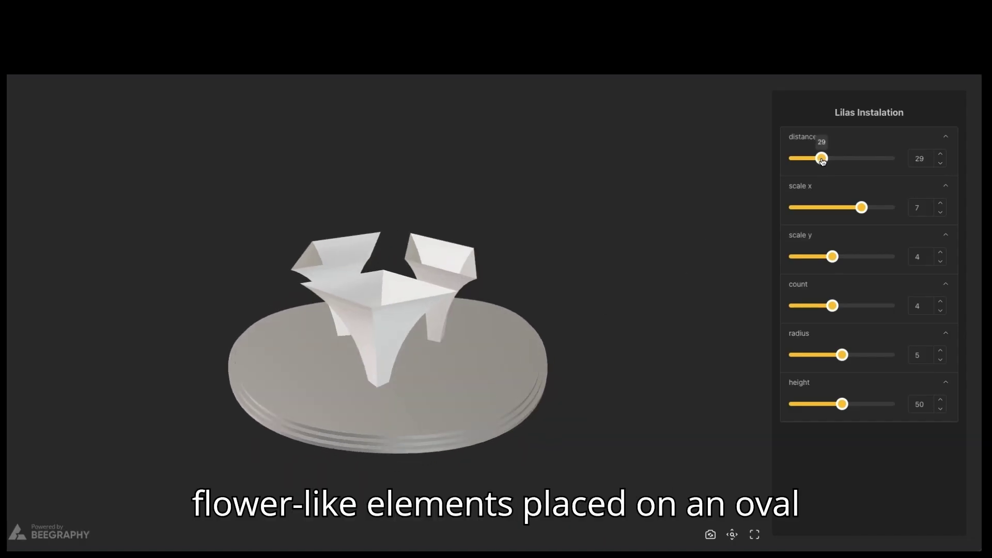
{"action": "left_click_drag", "start_coordinate": [822, 161], "coordinate": [816, 158]}
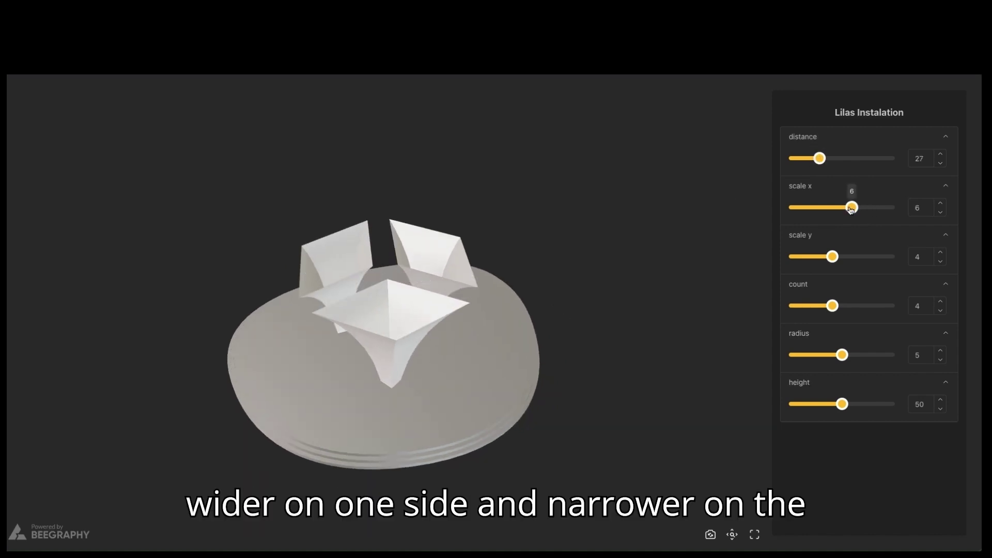
{"action": "left_click_drag", "start_coordinate": [842, 208], "coordinate": [875, 210]}
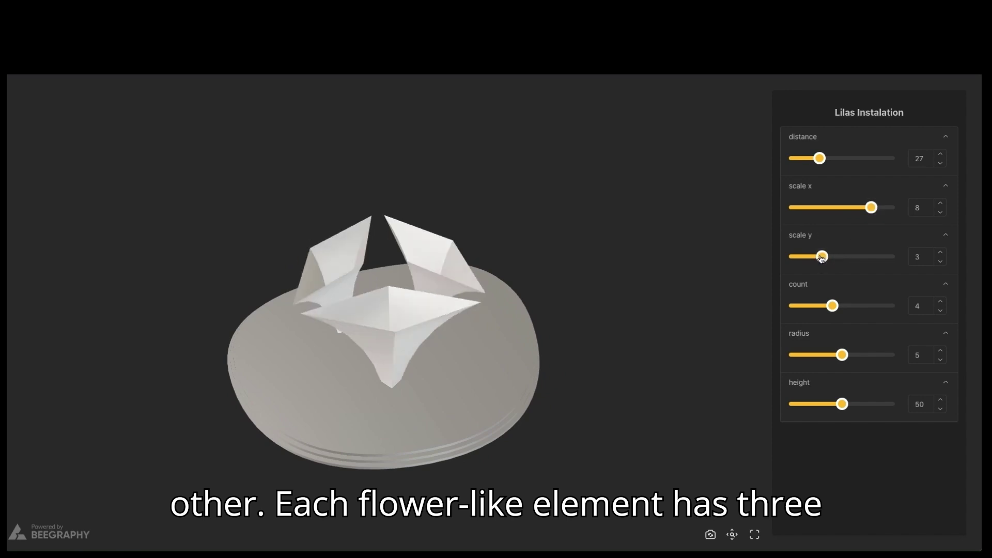
{"action": "left_click_drag", "start_coordinate": [822, 257], "coordinate": [831, 256]}
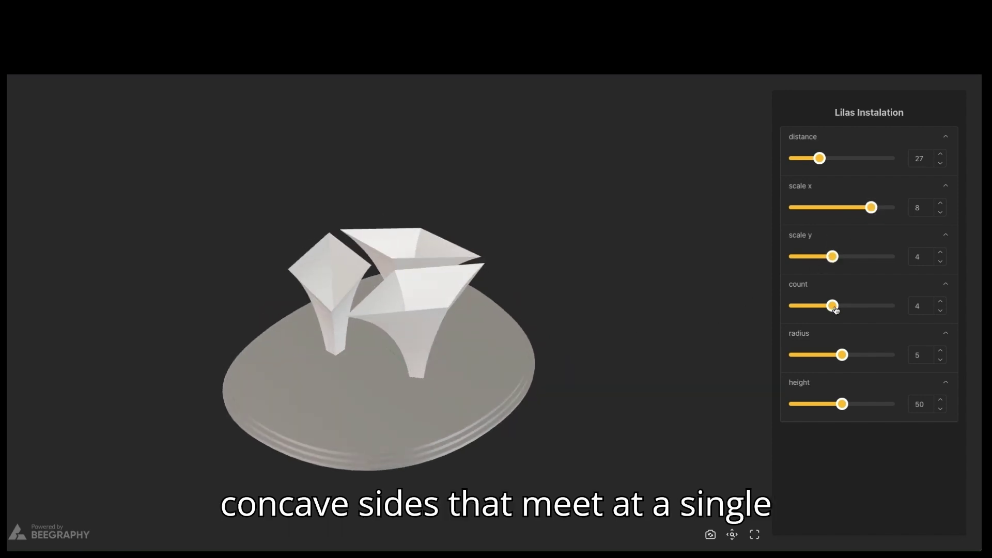
{"action": "left_click_drag", "start_coordinate": [832, 306], "coordinate": [839, 305]}
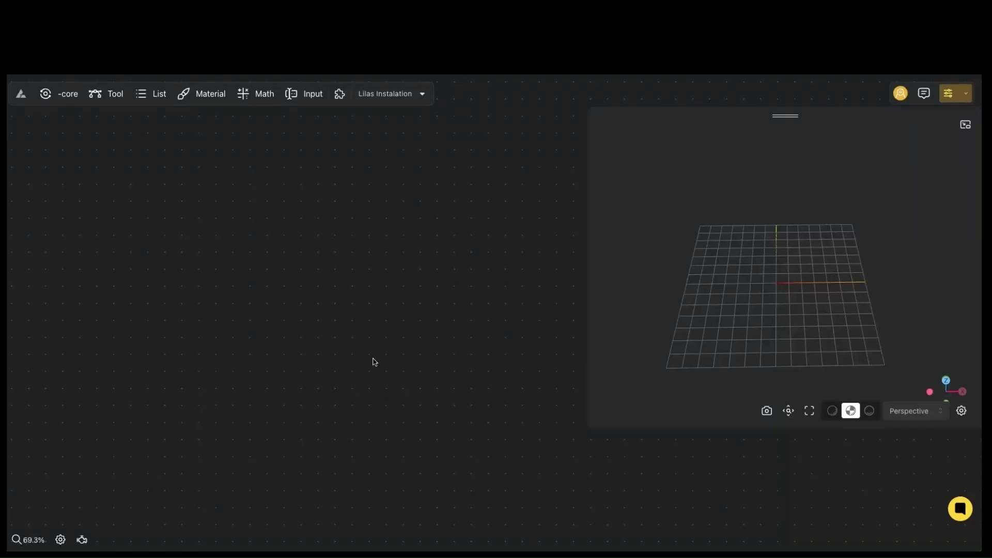
Step: Add a Line SDL node to the empty canvas
{"action": "double_click", "coordinate": [364, 324]}
{"action": "type", "text": "line"}
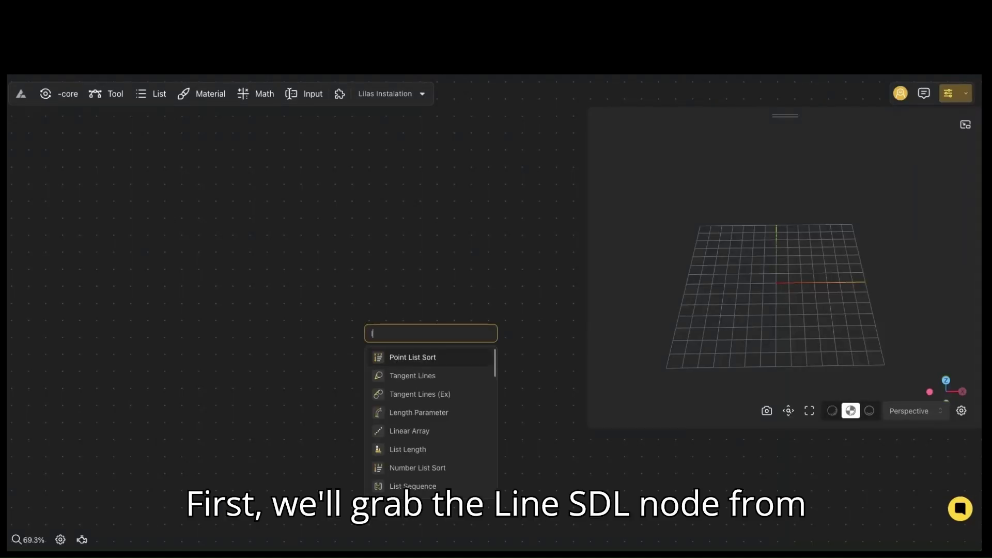
{"action": "left_click", "coordinate": [404, 375]}
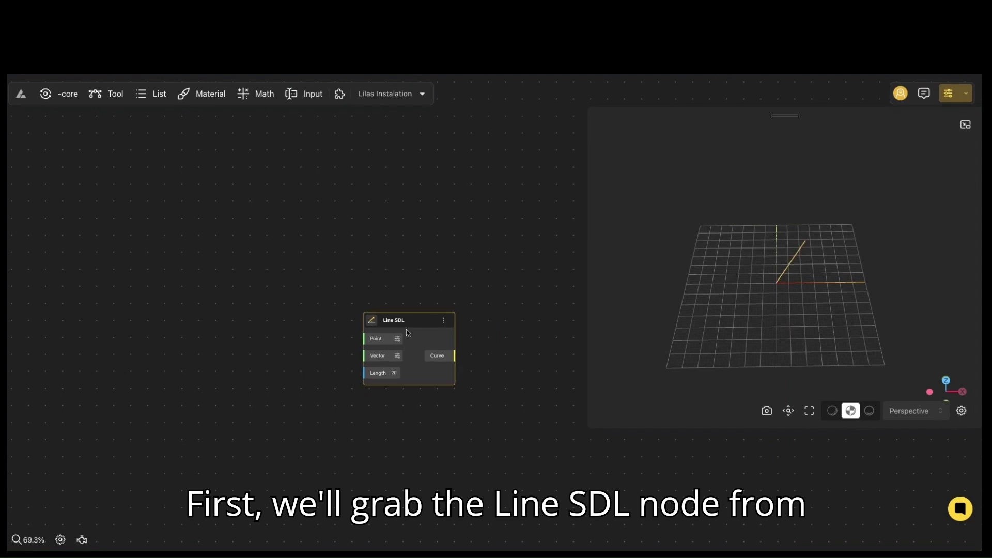
Step: Add a Range Input node beside the Line SDL node and rename it "height"
{"action": "scroll", "coordinate": [408, 330], "scroll_direction": "up", "scroll_amount": 2}
{"action": "double_click", "coordinate": [241, 316]}
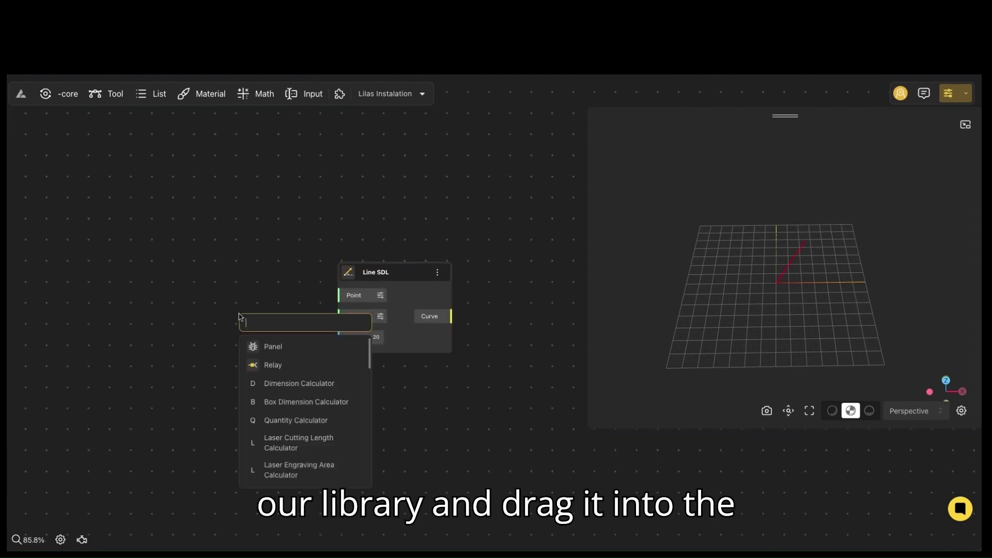
{"action": "type", "text": "range"}
{"action": "left_click", "coordinate": [281, 365]}
{"action": "left_click_drag", "start_coordinate": [292, 322], "coordinate": [146, 323]}
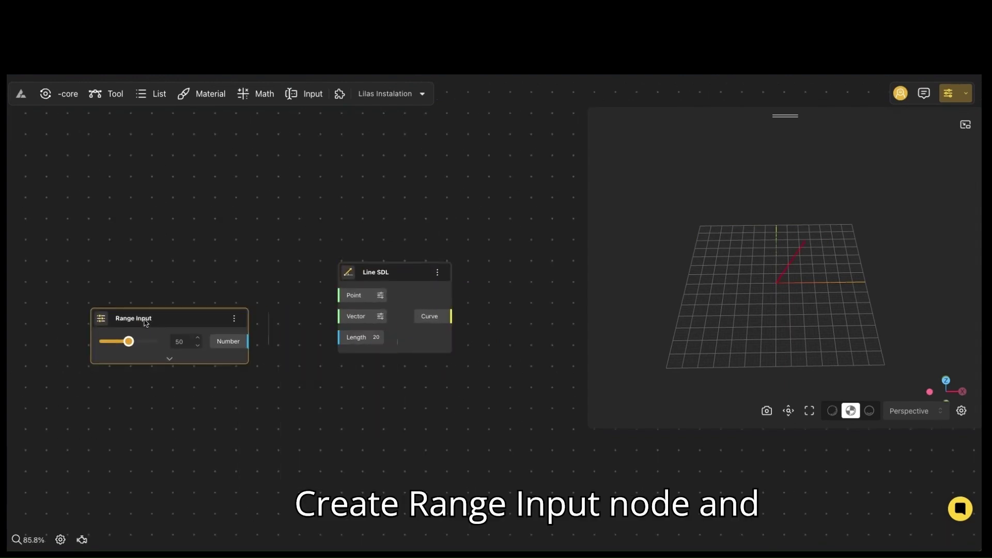
{"action": "type", "text": "height"}
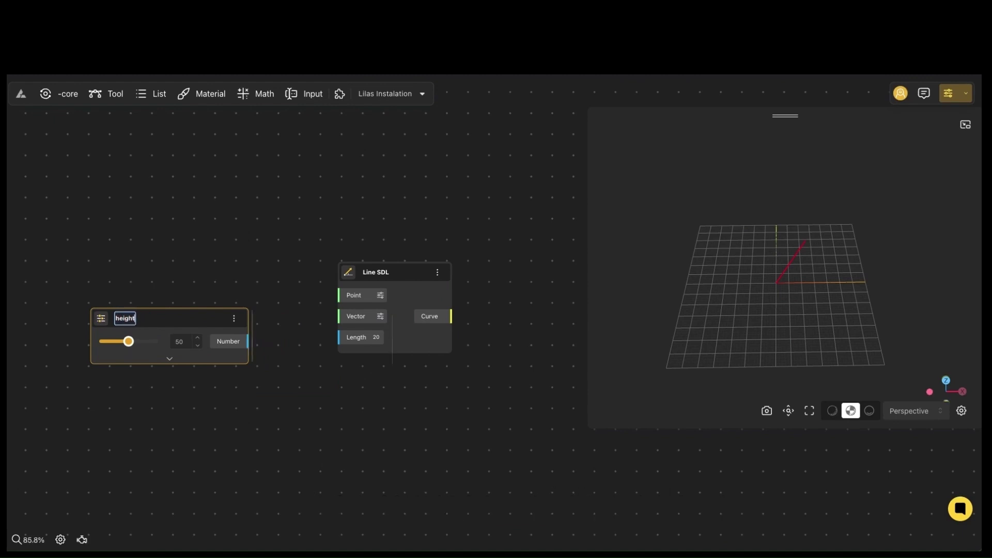
Step: Connect the height number to Line SDL's Length and set its Vector to x 0, y 0, z 10
{"action": "left_click", "coordinate": [164, 276]}
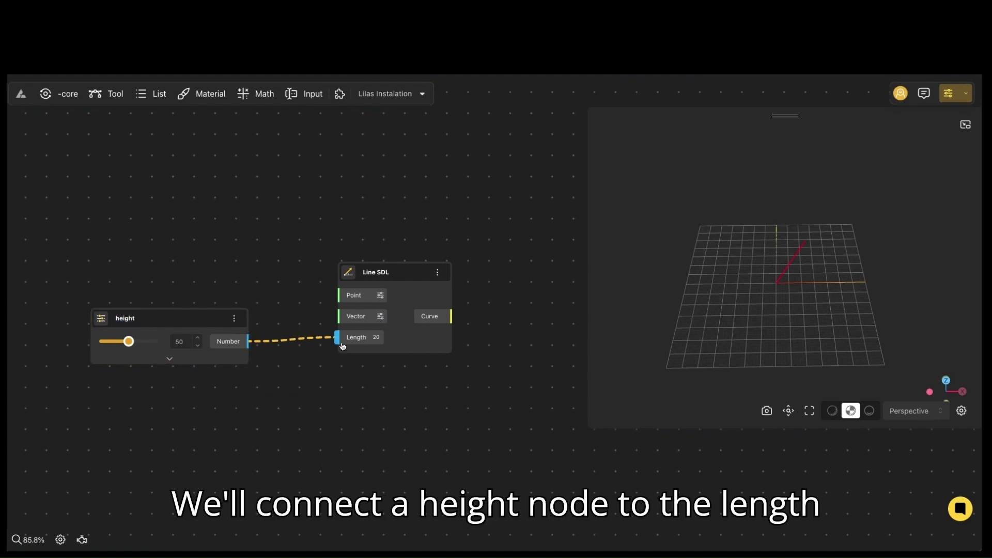
{"action": "left_click", "coordinate": [380, 316]}
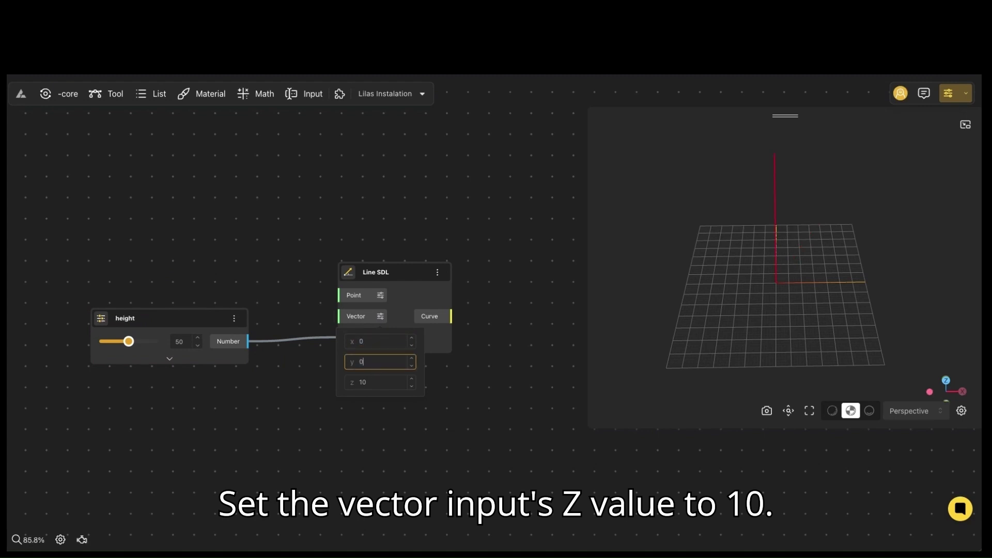
{"action": "left_click", "coordinate": [467, 443]}
Step: Add a Divide By Count node after Line SDL and feed the line's Curve output into its Curve input
{"action": "left_click_drag", "start_coordinate": [466, 443], "coordinate": [269, 445]}
{"action": "double_click", "coordinate": [301, 342]}
{"action": "type", "text": "divi"}
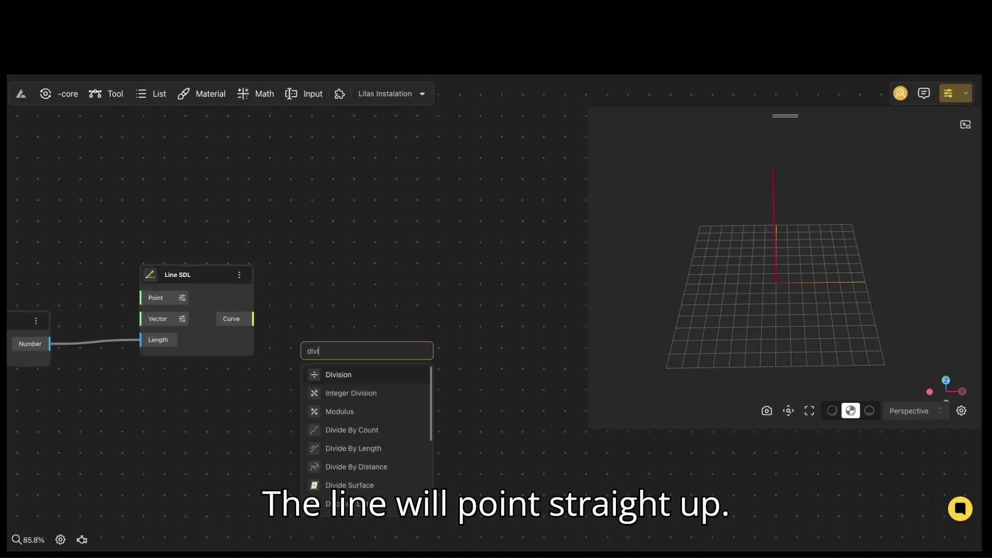
{"action": "type", "text": "de"}
{"action": "left_click", "coordinate": [339, 372]}
{"action": "left_click_drag", "start_coordinate": [307, 369], "coordinate": [343, 308]}
{"action": "scroll", "coordinate": [348, 260], "scroll_direction": "down", "scroll_amount": 2}
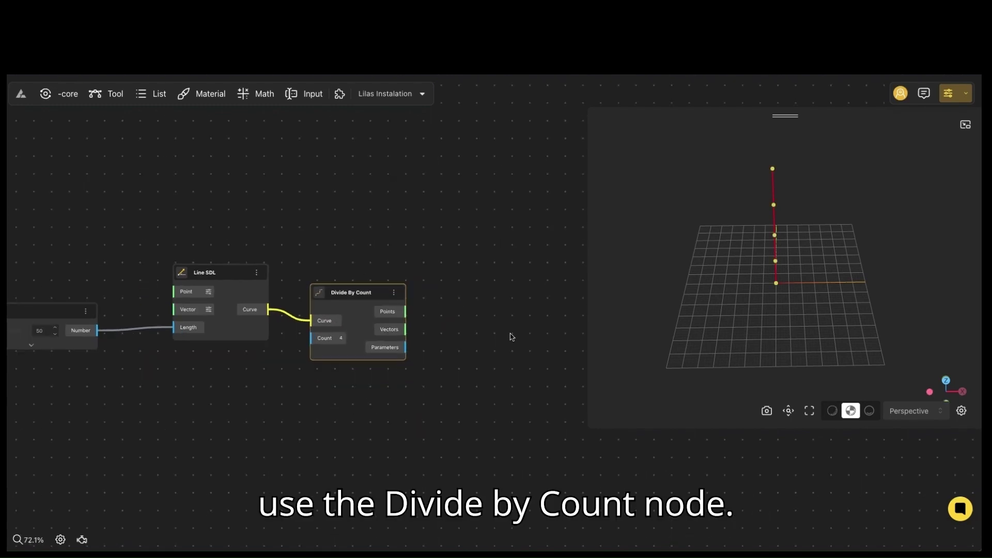
Step: Add a Polygon node and connect Divide By Count's Points output to its Origin input
{"action": "left_click_drag", "start_coordinate": [510, 337], "coordinate": [425, 332]}
{"action": "scroll", "coordinate": [400, 364], "scroll_direction": "down", "scroll_amount": 2}
{"action": "left_click_drag", "start_coordinate": [400, 364], "coordinate": [443, 344]}
{"action": "double_click", "coordinate": [418, 303]}
{"action": "type", "text": "p"}
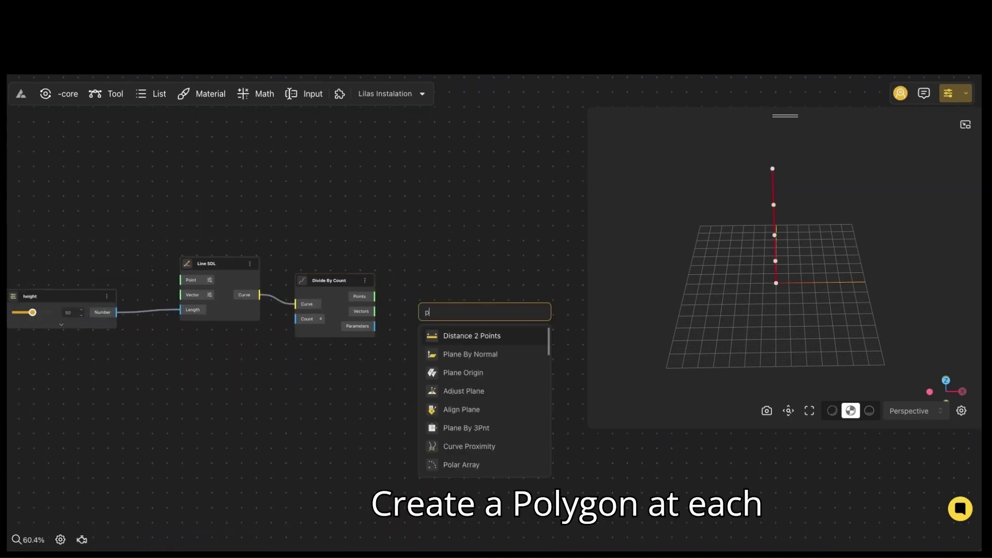
{"action": "type", "text": "olygon"}
{"action": "left_click", "coordinate": [451, 337]}
{"action": "scroll", "coordinate": [382, 304], "scroll_direction": "up", "scroll_amount": 2}
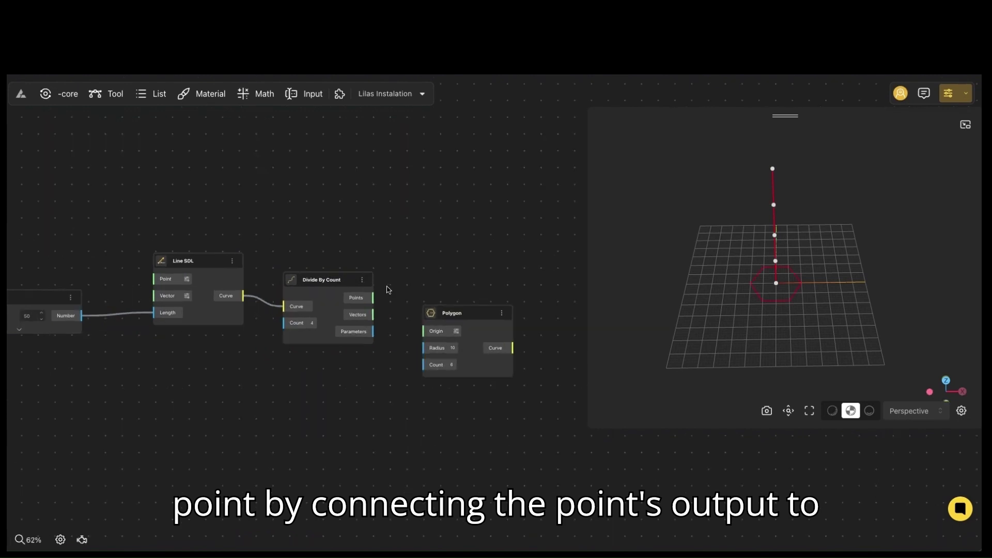
{"action": "left_click_drag", "start_coordinate": [433, 338], "coordinate": [432, 337]}
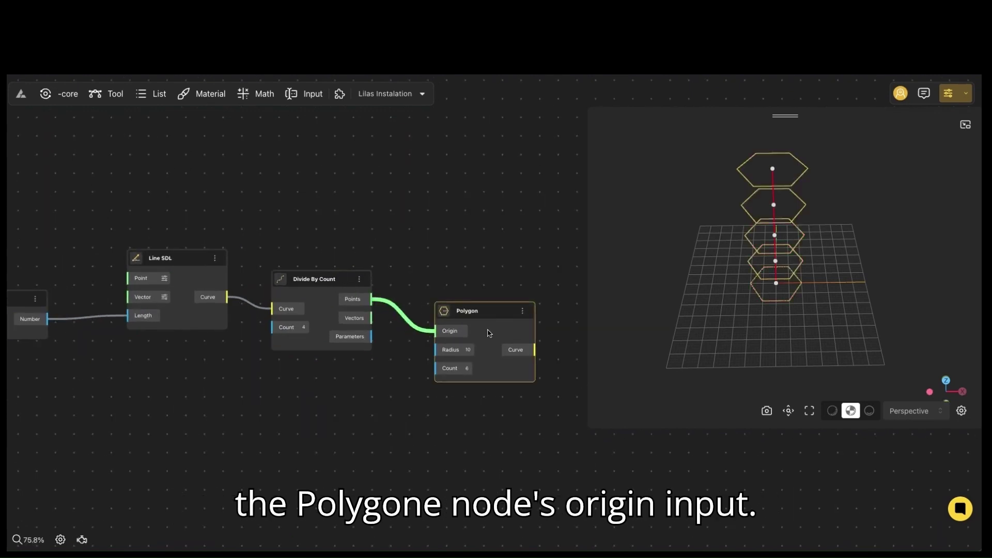
Step: Add a Range Input with value 5, rename it "radius", and connect it to the Polygon node's Radius
{"action": "double_click", "coordinate": [361, 401]}
{"action": "type", "text": "5"}
{"action": "left_click", "coordinate": [385, 443]}
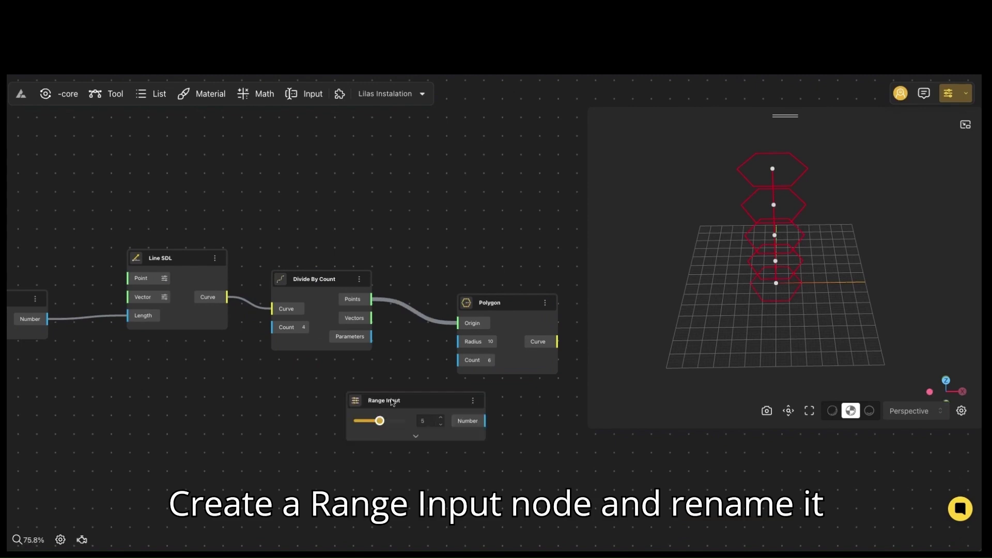
{"action": "type", "text": "radiu"}
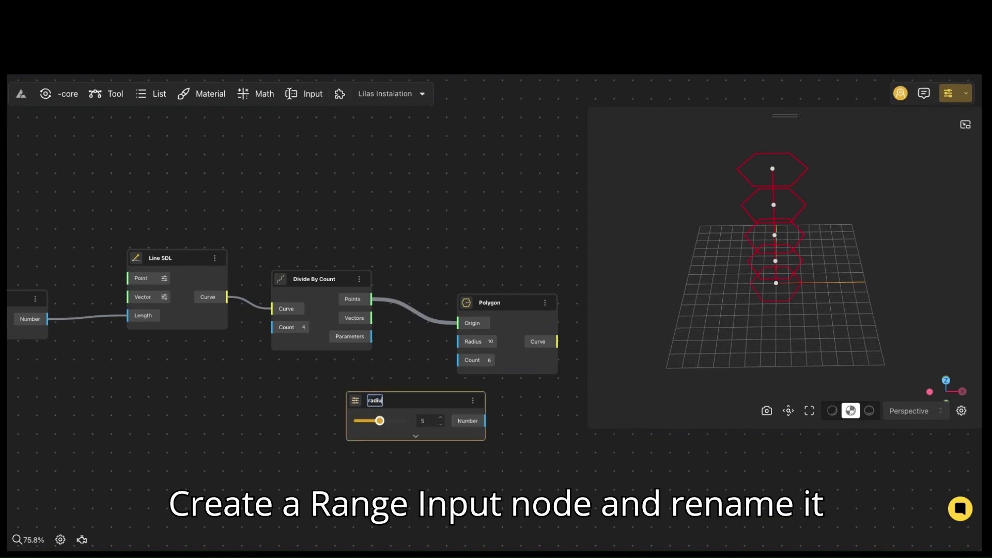
{"action": "type", "text": "s"}
{"action": "left_click_drag", "start_coordinate": [418, 395], "coordinate": [301, 386]}
{"action": "left_click_drag", "start_coordinate": [368, 411], "coordinate": [458, 341]}
Step: Add a Range Input with value 4, rename it "count", and connect it to the Polygon node's Count
{"action": "double_click", "coordinate": [438, 436]}
{"action": "type", "text": "4"}
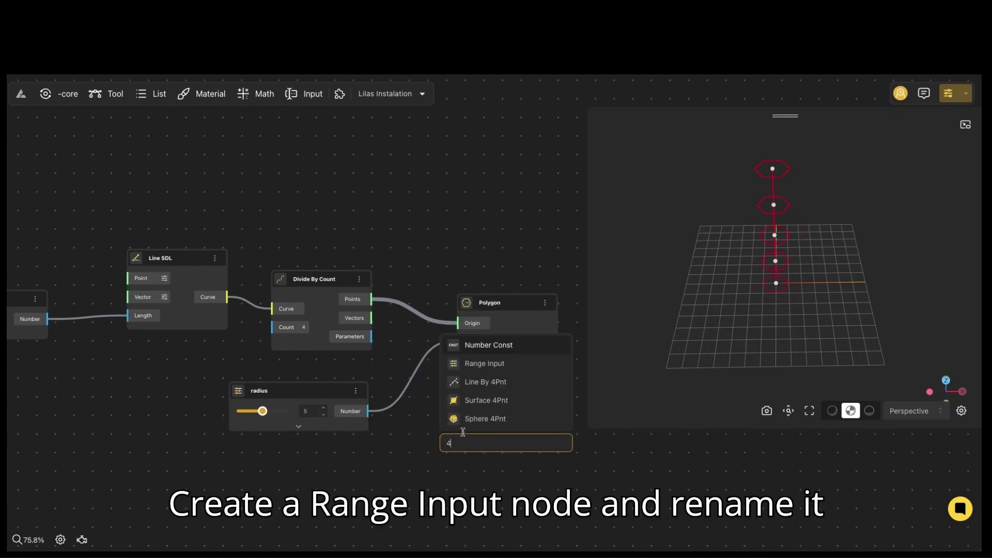
{"action": "left_click", "coordinate": [478, 370]}
{"action": "double_click", "coordinate": [479, 443]}
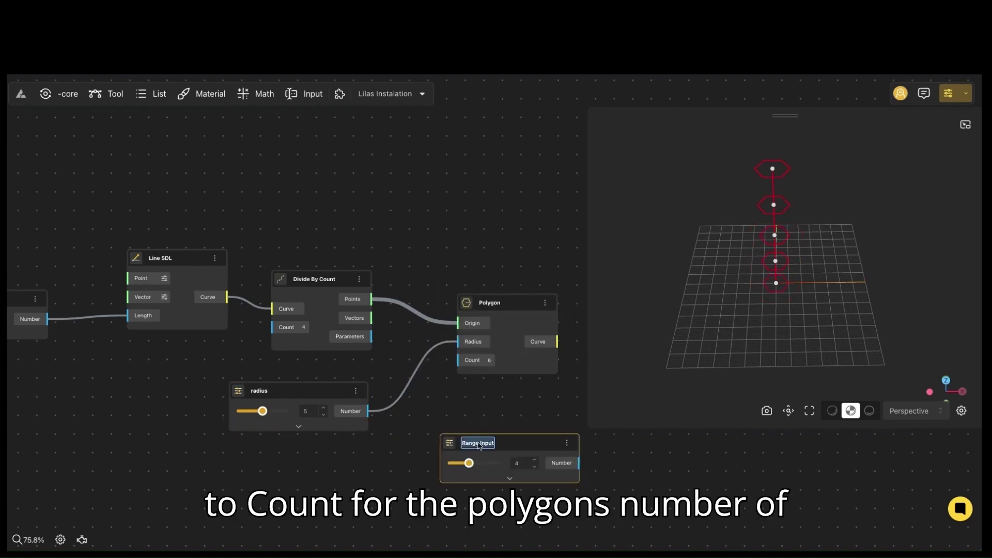
{"action": "left_click_drag", "start_coordinate": [521, 452], "coordinate": [314, 470]}
Step: Add a ScaleNU node after Polygon and connect the polygon's Curve output to its Geometry input
{"action": "left_click_drag", "start_coordinate": [524, 470], "coordinate": [395, 429]}
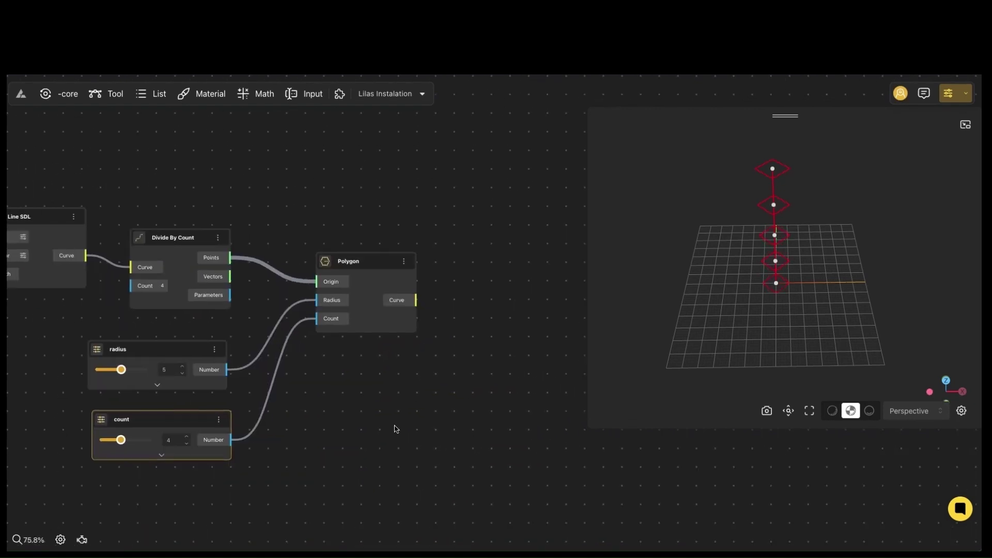
{"action": "scroll", "coordinate": [395, 428], "scroll_direction": "down", "scroll_amount": 2}
{"action": "left_click", "coordinate": [376, 327]}
{"action": "left_click_drag", "start_coordinate": [485, 398], "coordinate": [412, 390]}
{"action": "double_click", "coordinate": [422, 339]}
{"action": "type", "text": "scale"}
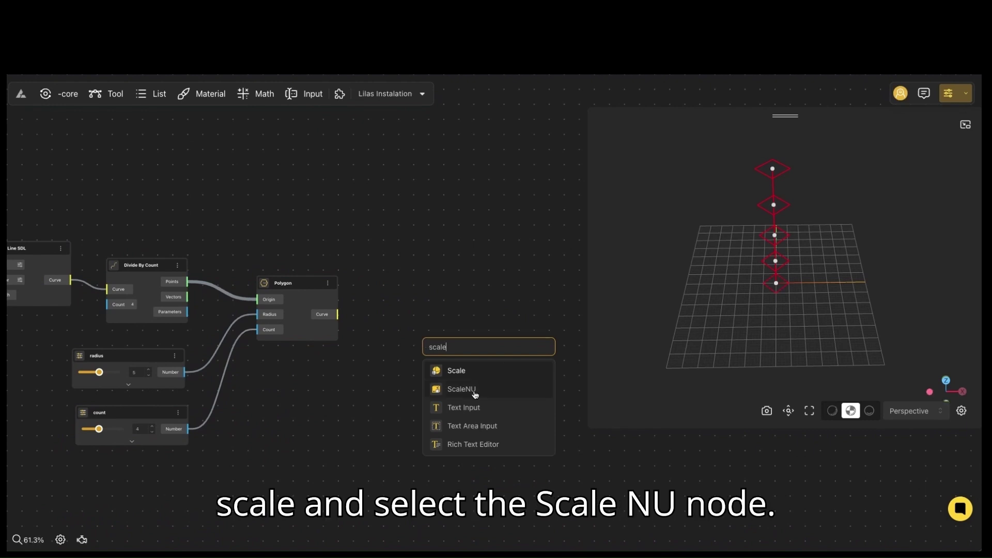
{"action": "left_click", "coordinate": [475, 389]}
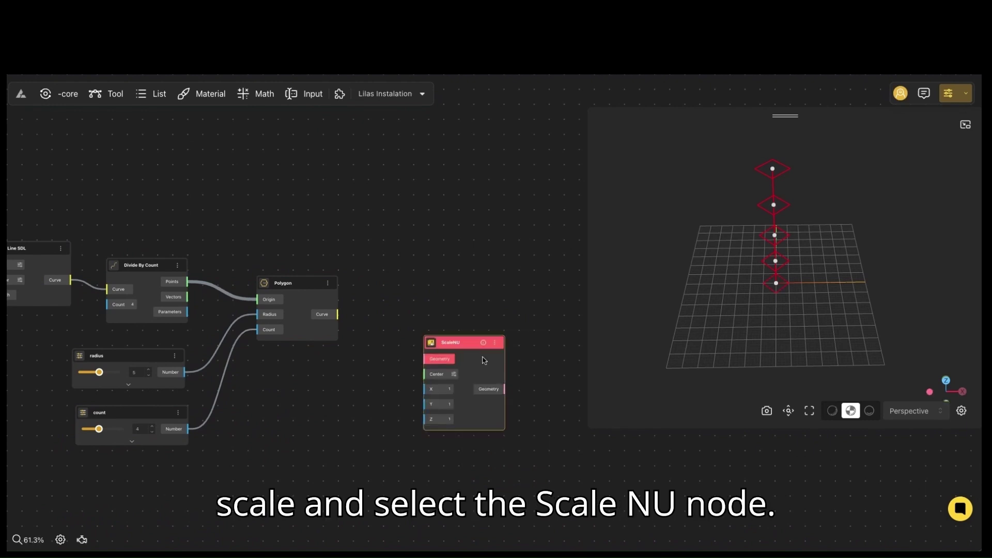
{"action": "left_click_drag", "start_coordinate": [434, 306], "coordinate": [470, 309]}
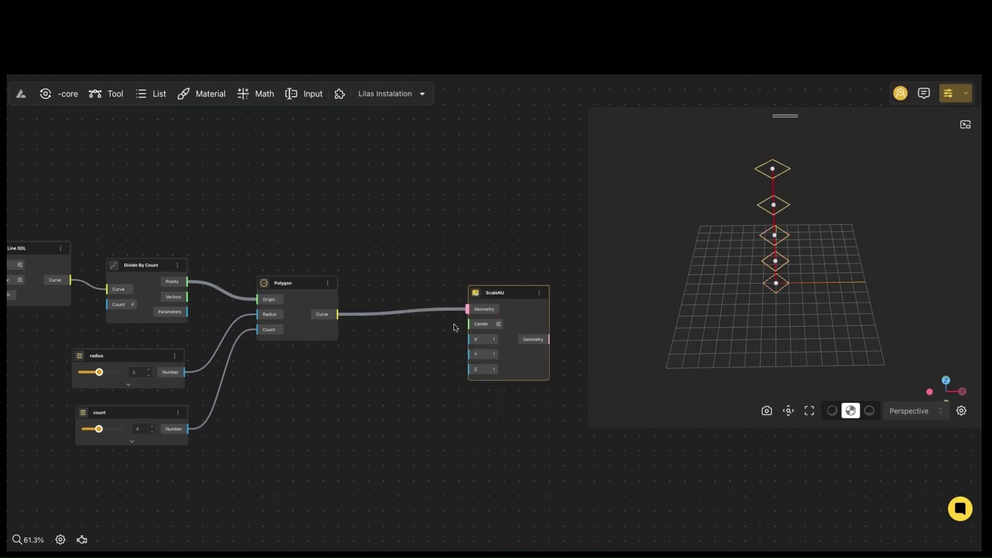
Step: Place two Range Input nodes with value 4 between the Polygon and ScaleNU nodes, one below the other
{"action": "double_click", "coordinate": [362, 393]}
{"action": "type", "text": "4"}
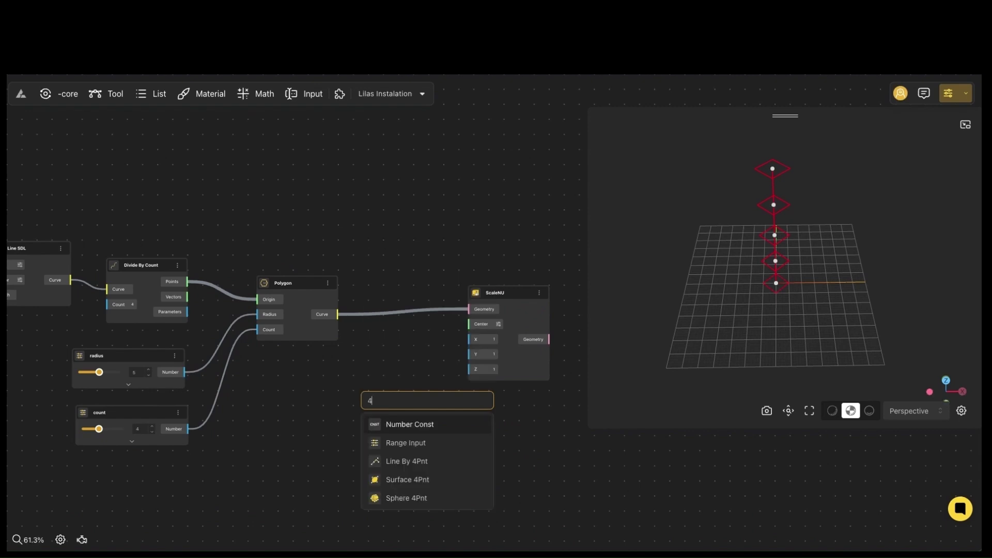
{"action": "left_click", "coordinate": [398, 442]}
{"action": "left_click_drag", "start_coordinate": [405, 405], "coordinate": [346, 433]}
{"action": "scroll", "coordinate": [346, 427], "scroll_direction": "up", "scroll_amount": 1}
{"action": "scroll", "coordinate": [347, 427], "scroll_direction": "up", "scroll_amount": 3}
Step: Rename the two new Range Inputs "scale x" and "scale y" and connect them to ScaleNU's X and Y inputs
{"action": "double_click", "coordinate": [324, 343]}
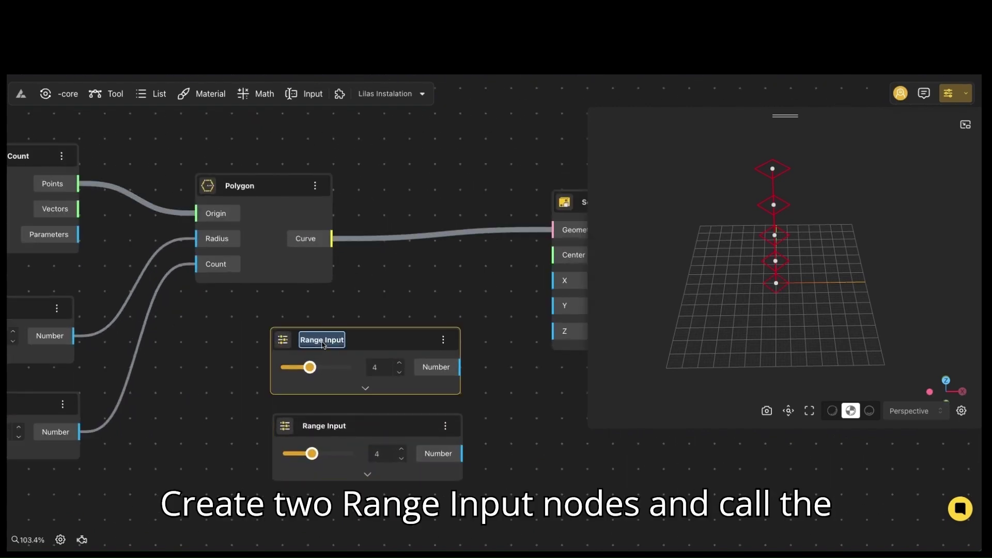
{"action": "type", "text": "scale x"}
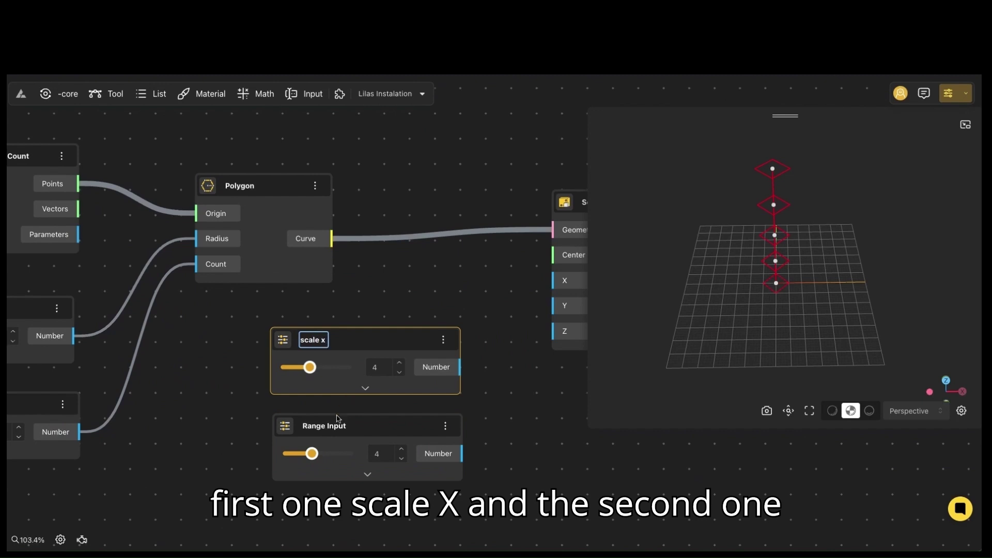
{"action": "double_click", "coordinate": [325, 426]}
{"action": "type", "text": "scale y"}
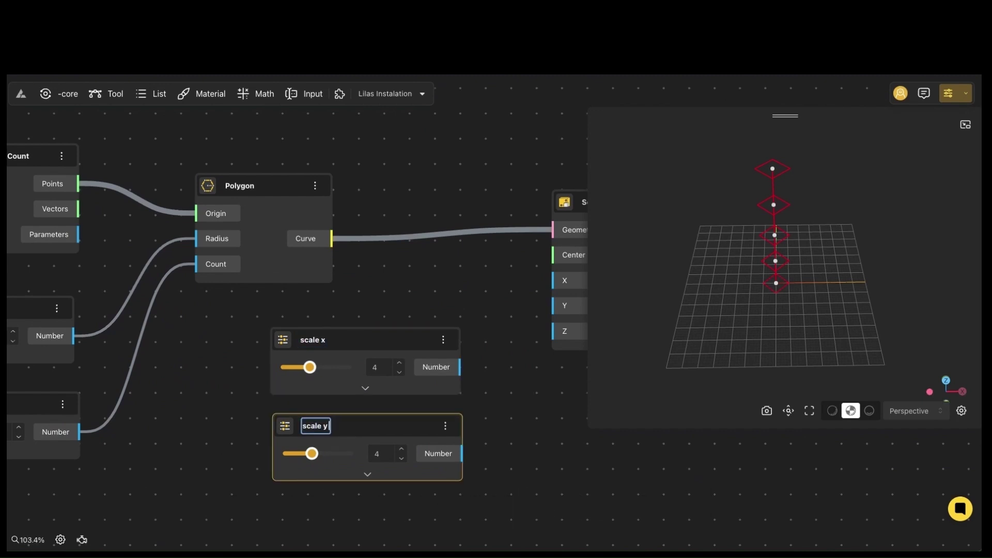
{"action": "left_click", "coordinate": [404, 290]}
{"action": "scroll", "coordinate": [412, 292], "scroll_direction": "right", "scroll_amount": 2}
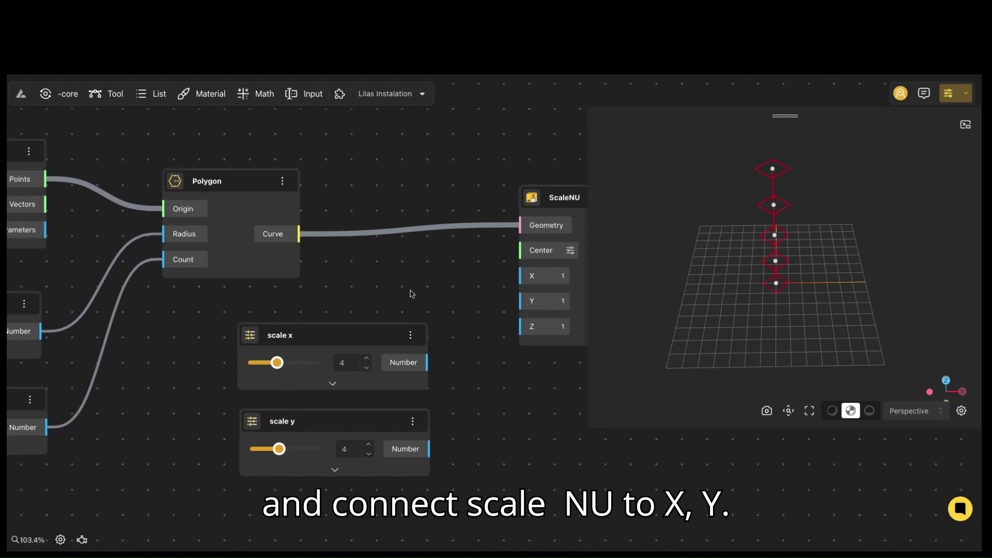
{"action": "left_click_drag", "start_coordinate": [387, 448], "coordinate": [478, 301]}
Step: Add a Graph Mapper node below the scale inputs and connect Divide By Count's Parameters output to its x input
{"action": "scroll", "coordinate": [394, 305], "scroll_direction": "down", "scroll_amount": 5}
{"action": "scroll", "coordinate": [463, 373], "scroll_direction": "down", "scroll_amount": 1}
{"action": "double_click", "coordinate": [421, 409]}
{"action": "type", "text": "graf"}
{"action": "key", "text": "BackSpace"}
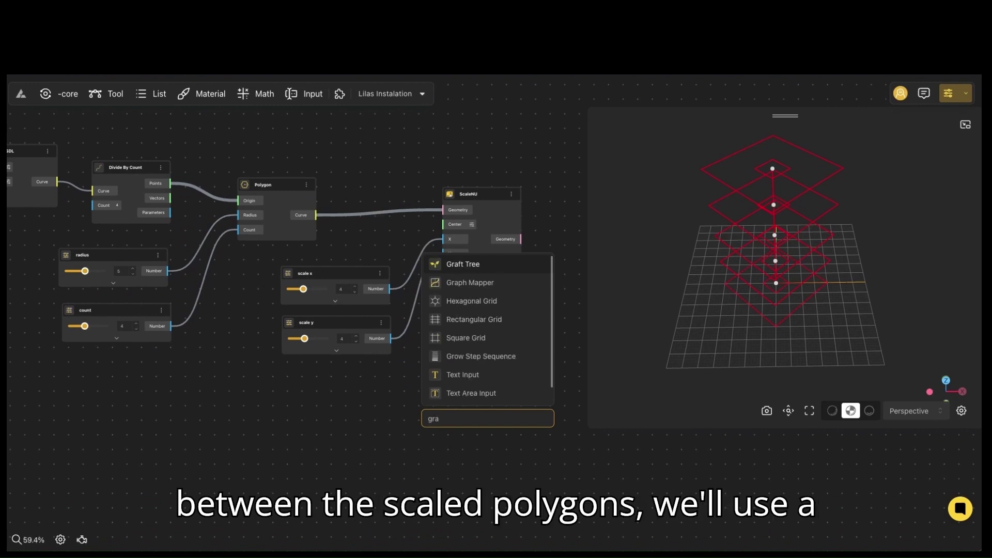
{"action": "type", "text": "ph"}
{"action": "left_click", "coordinate": [470, 446]}
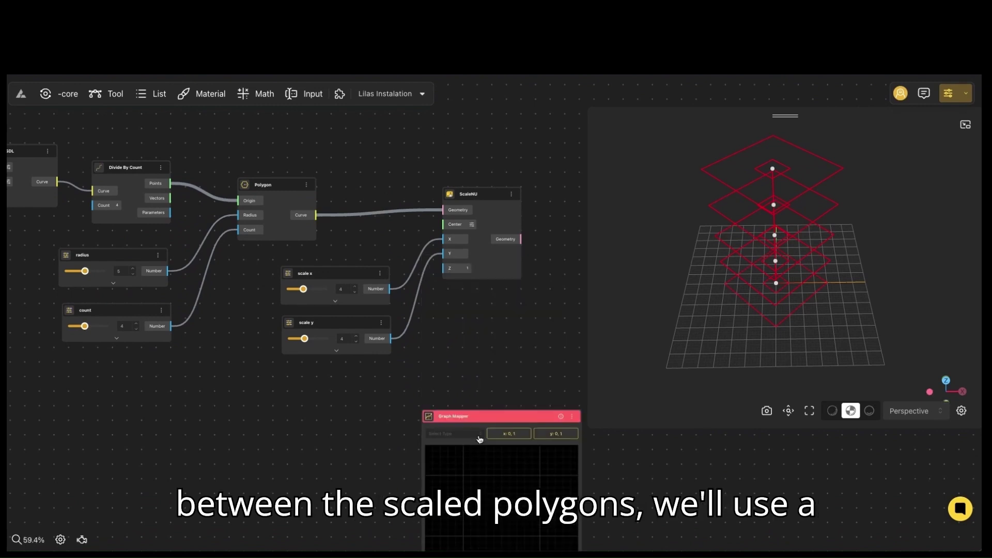
{"action": "left_click_drag", "start_coordinate": [484, 424], "coordinate": [404, 380]}
{"action": "scroll", "coordinate": [424, 272], "scroll_direction": "down", "scroll_amount": 1}
{"action": "left_click_drag", "start_coordinate": [175, 183], "coordinate": [353, 501]}
Step: Set the Graph Mapper type to Bezier and shape its curve to rise from (0, 0) to (1, 1), bowed below the diagonal
{"action": "left_click", "coordinate": [381, 359]}
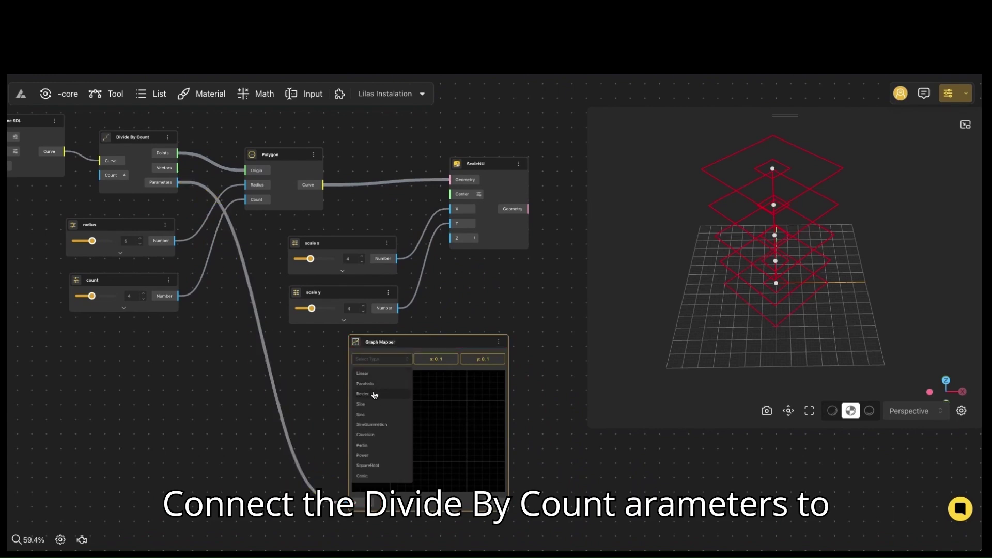
{"action": "left_click", "coordinate": [374, 395]}
{"action": "scroll", "coordinate": [338, 413], "scroll_direction": "up", "scroll_amount": 5}
{"action": "left_click_drag", "start_coordinate": [460, 361], "coordinate": [462, 476]}
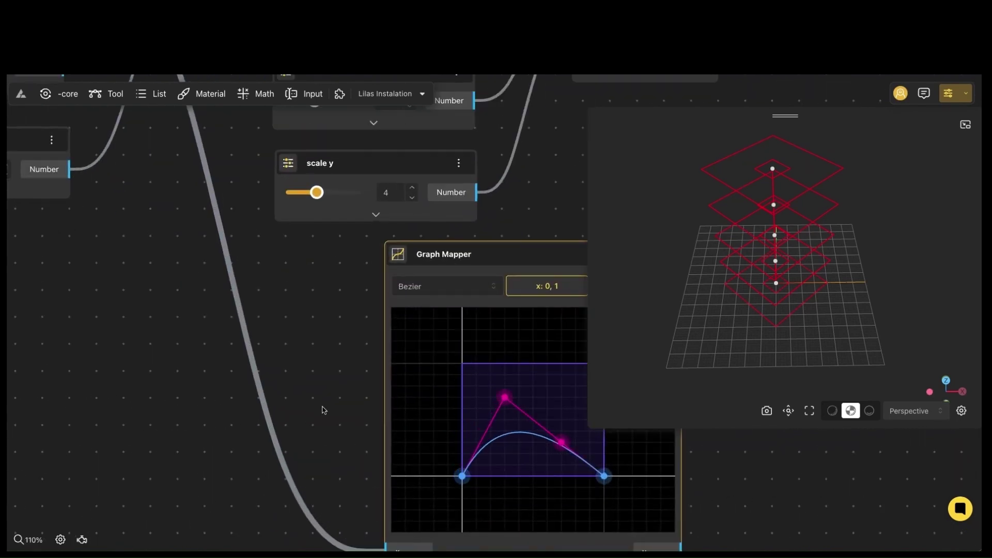
{"action": "scroll", "coordinate": [346, 371], "scroll_direction": "right", "scroll_amount": 5}
{"action": "left_click_drag", "start_coordinate": [357, 376], "coordinate": [367, 428]}
{"action": "left_click_drag", "start_coordinate": [458, 439], "coordinate": [457, 329]}
{"action": "left_click_drag", "start_coordinate": [422, 406], "coordinate": [431, 398]}
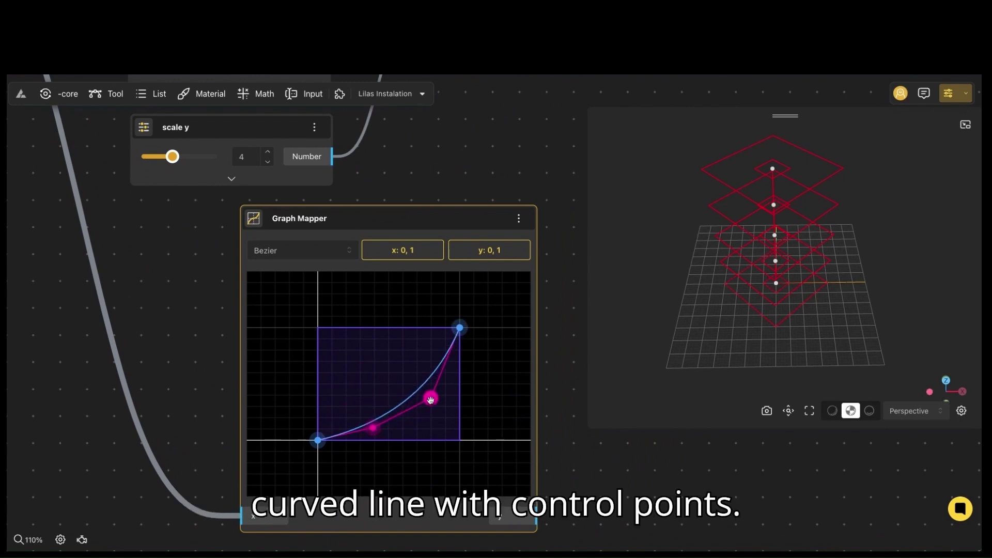
Step: Add a Bounds node beside the Graph Mapper and connect the mapper's y output to its List input
{"action": "scroll", "coordinate": [187, 390], "scroll_direction": "down", "scroll_amount": 5}
{"action": "left_click_drag", "start_coordinate": [299, 298], "coordinate": [261, 308]}
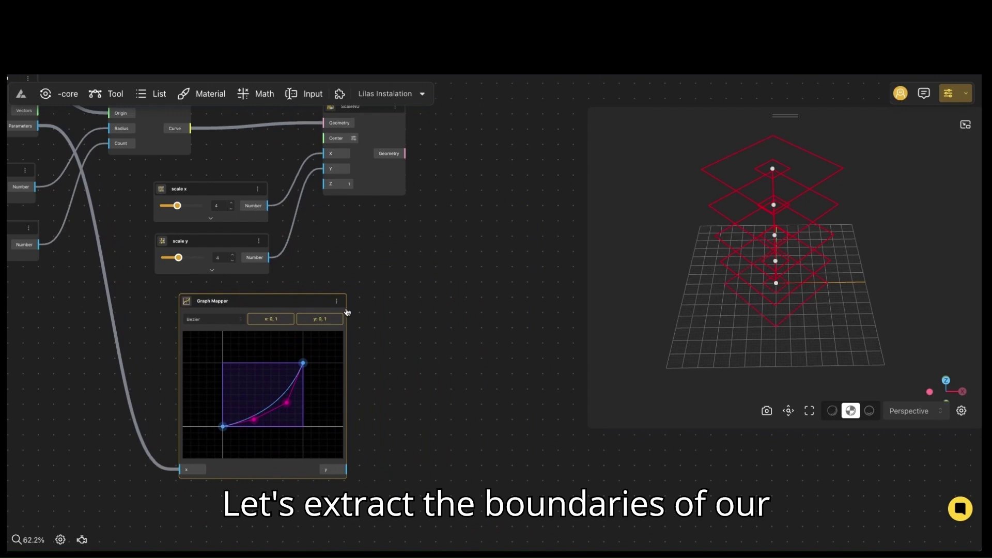
{"action": "double_click", "coordinate": [404, 335]}
{"action": "type", "text": "bounds"}
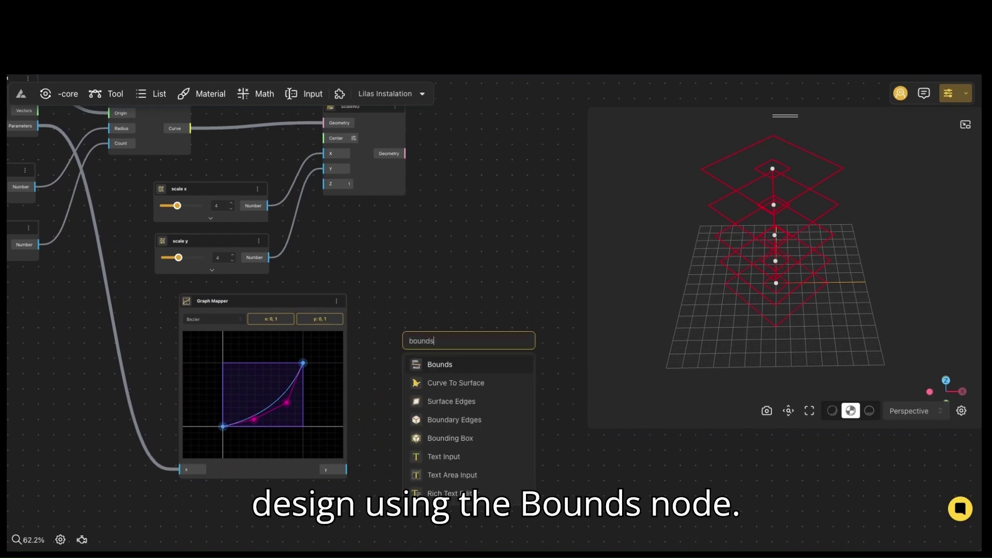
{"action": "left_click", "coordinate": [442, 370]}
{"action": "left_click_drag", "start_coordinate": [346, 469], "coordinate": [448, 416]}
Step: Add a Remap Numbers node, connecting Graph Mapper's y output to Number and Bounds' Min and Max to Source Min and Source Max
{"action": "left_click_drag", "start_coordinate": [448, 380], "coordinate": [324, 353]}
{"action": "double_click", "coordinate": [416, 342]}
{"action": "type", "text": "remap"}
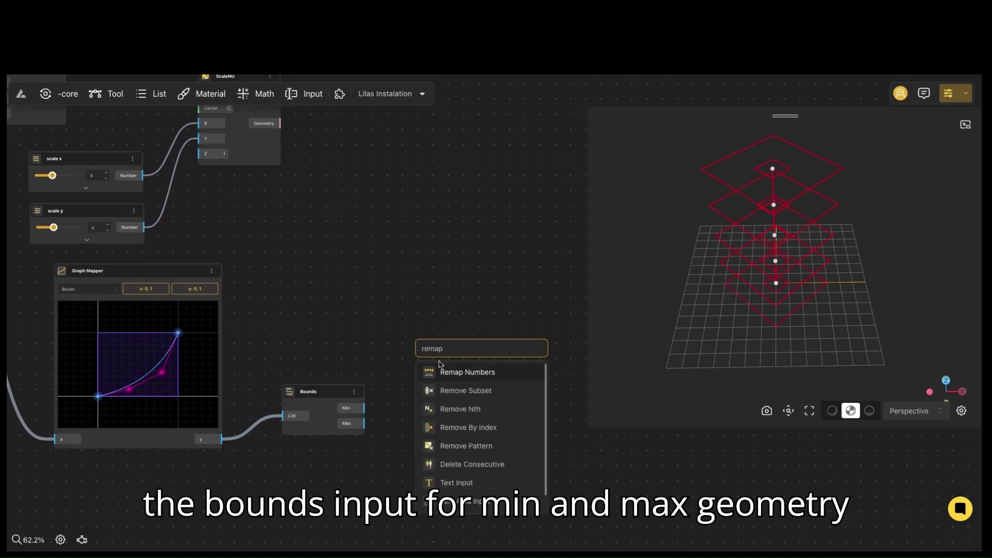
{"action": "left_click", "coordinate": [443, 372]}
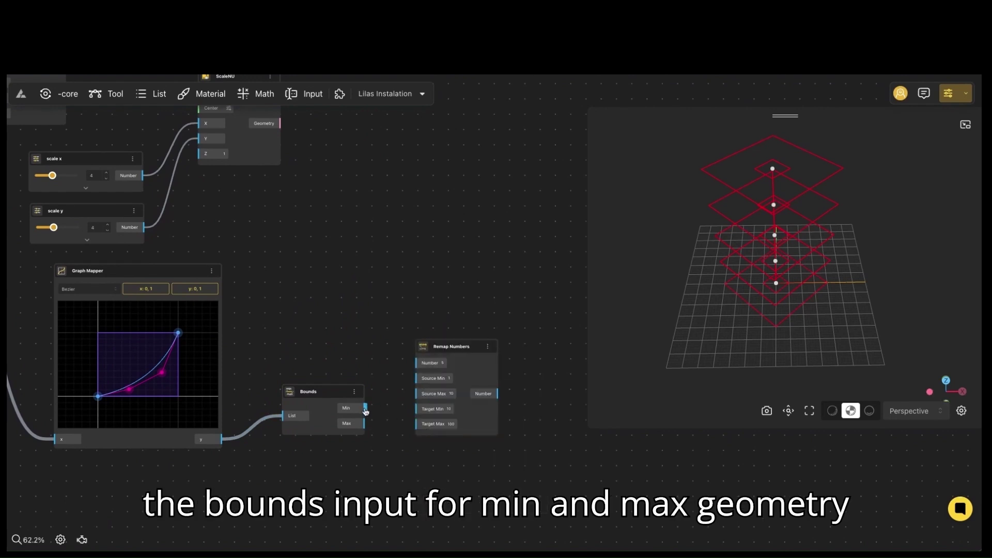
{"action": "left_click_drag", "start_coordinate": [417, 381], "coordinate": [416, 378]}
{"action": "left_click_drag", "start_coordinate": [365, 423], "coordinate": [421, 394]}
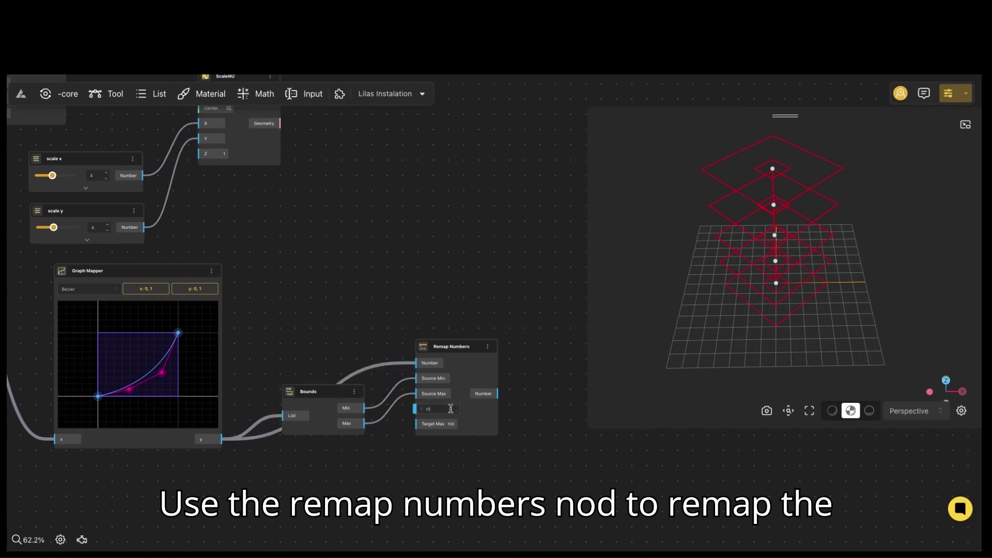
Step: Set the Remap Numbers Target Min to 1 and connect scale x to its Target Max input
{"action": "key", "text": "BackSpace"}
{"action": "left_click_drag", "start_coordinate": [304, 300], "coordinate": [360, 335]}
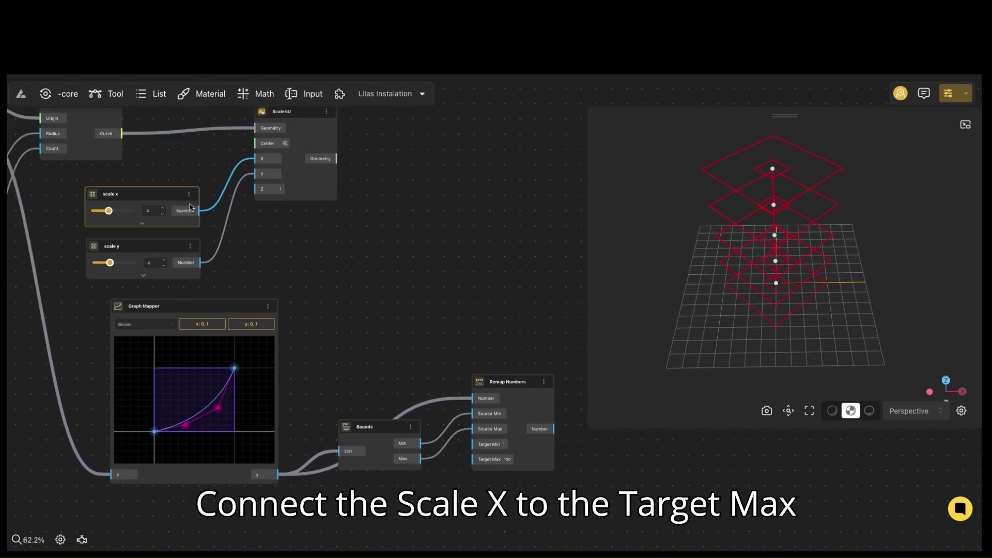
{"action": "left_click_drag", "start_coordinate": [249, 242], "coordinate": [473, 459]}
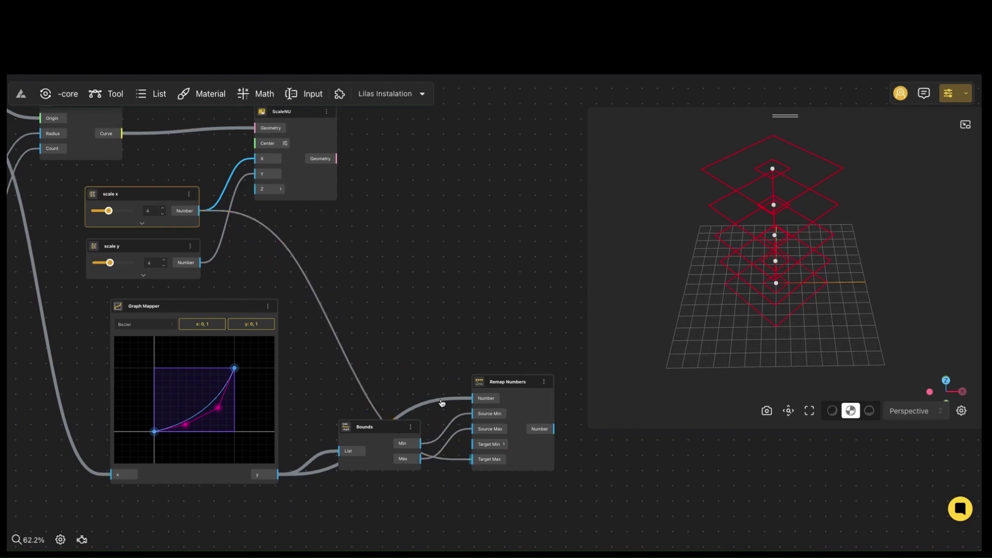
Step: Duplicate the Bounds and Remap Numbers nodes just below the originals and connect scale y to the copy's Target Max
{"action": "scroll", "coordinate": [391, 307], "scroll_direction": "down", "scroll_amount": 3}
{"action": "left_click_drag", "start_coordinate": [302, 284], "coordinate": [516, 432]}
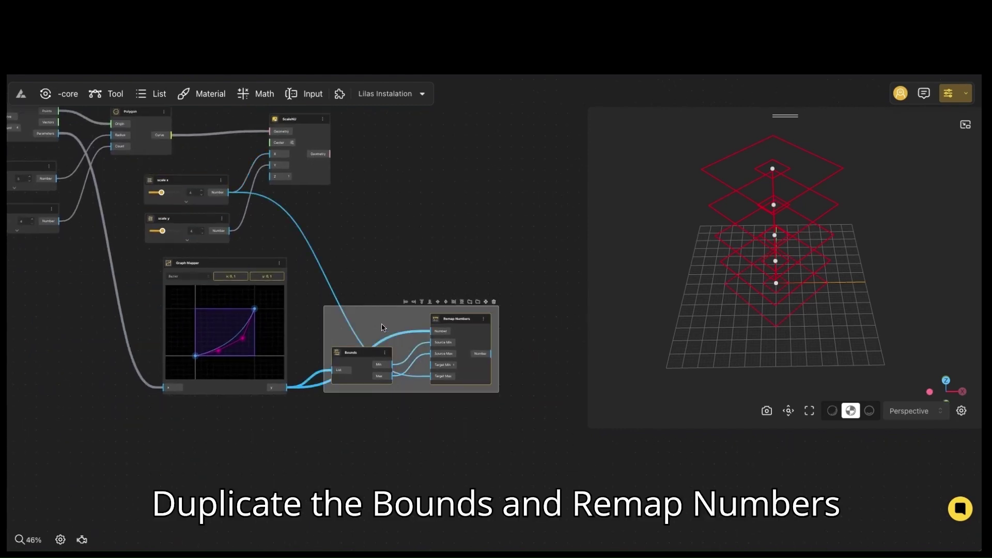
{"action": "left_click_drag", "start_coordinate": [381, 322], "coordinate": [379, 405], "text": "alt"}
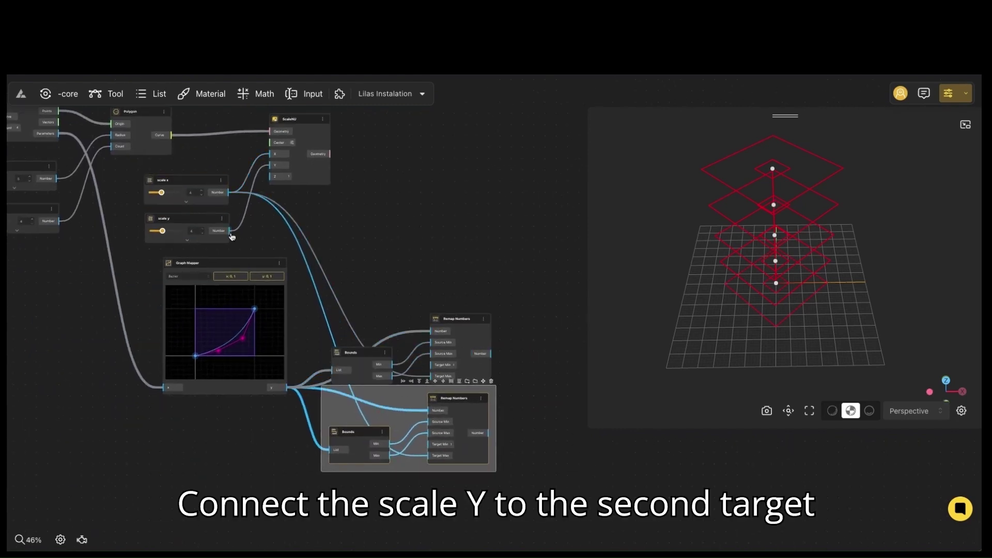
{"action": "left_click_drag", "start_coordinate": [261, 261], "coordinate": [431, 455]}
{"action": "left_click", "coordinate": [461, 520]}
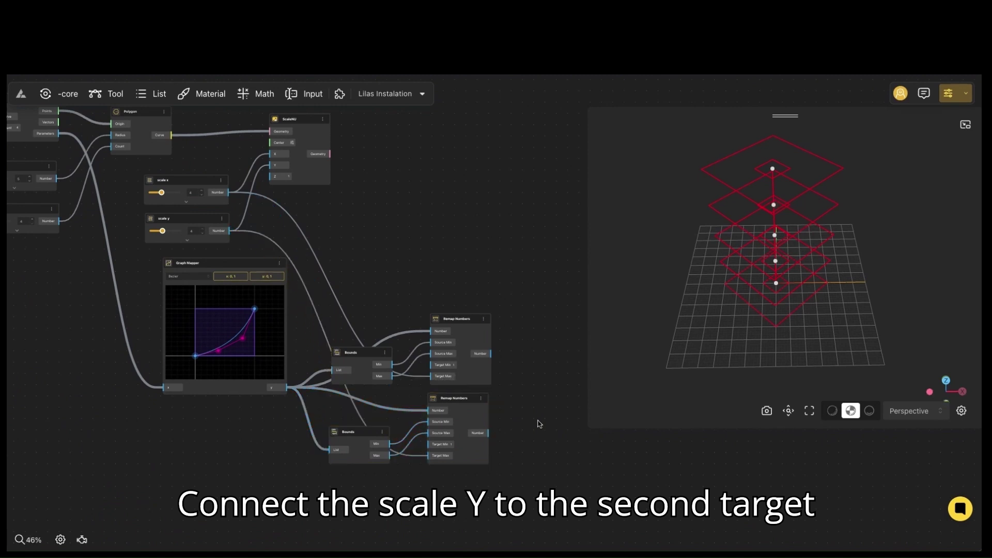
Step: Move ScaleNU beyond the Remap Numbers nodes and connect their Number outputs to its X and Y inputs
{"action": "scroll", "coordinate": [263, 150], "scroll_direction": "right", "scroll_amount": 1}
{"action": "left_click_drag", "start_coordinate": [264, 150], "coordinate": [540, 283]}
{"action": "left_click_drag", "start_coordinate": [501, 337], "coordinate": [540, 293]}
{"action": "left_click", "coordinate": [516, 337]}
{"action": "scroll", "coordinate": [487, 394], "scroll_direction": "right", "scroll_amount": 5}
{"action": "left_click", "coordinate": [474, 273]}
Step: Hide the previews of the Bounds, Remap Numbers, Graph Mapper, Polygon, Divide By Count and line nodes
{"action": "scroll", "coordinate": [474, 273], "scroll_direction": "down", "scroll_amount": 5}
{"action": "left_click_drag", "start_coordinate": [471, 159], "coordinate": [321, 437]}
{"action": "right_click", "coordinate": [358, 313]}
{"action": "left_click", "coordinate": [368, 321]}
{"action": "right_click", "coordinate": [250, 276]}
{"action": "left_click", "coordinate": [268, 287]}
{"action": "right_click", "coordinate": [210, 187]}
{"action": "left_click", "coordinate": [229, 200]}
{"action": "scroll", "coordinate": [305, 200], "scroll_direction": "left", "scroll_amount": 5}
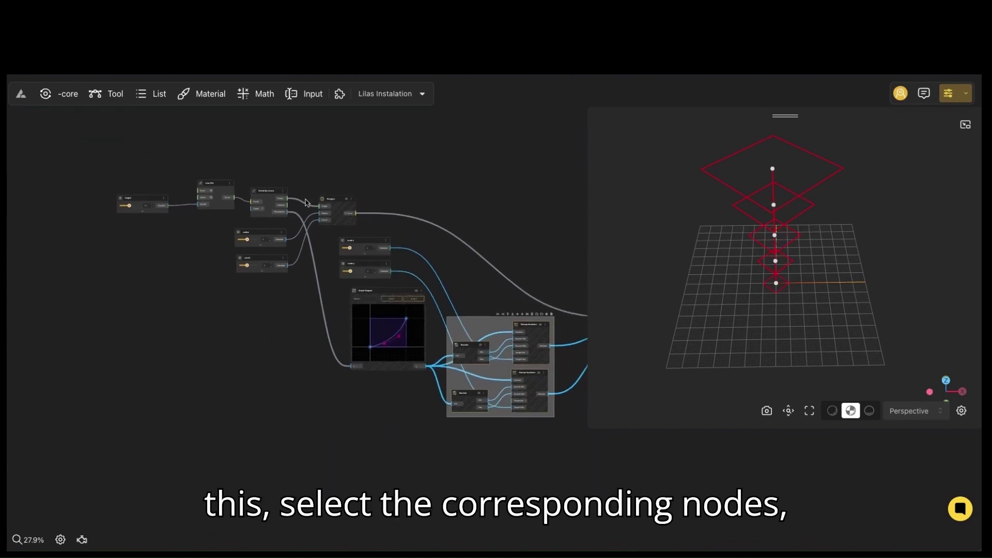
{"action": "right_click", "coordinate": [212, 181]}
{"action": "left_click", "coordinate": [228, 192]}
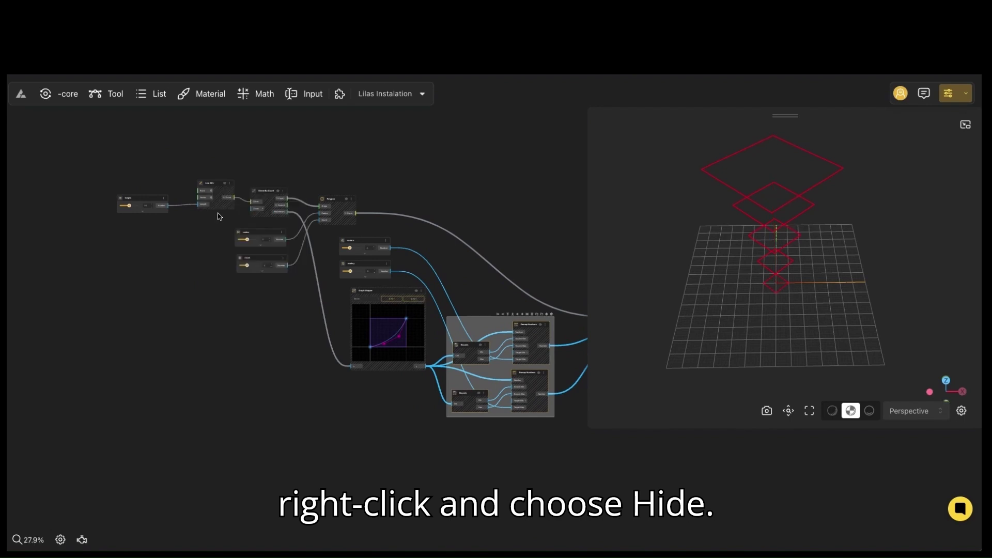
Step: Line up the radius, count, scale x and scale y inputs in a column below the height input
{"action": "left_click_drag", "start_coordinate": [229, 232], "coordinate": [303, 288]}
{"action": "left_click_drag", "start_coordinate": [261, 235], "coordinate": [140, 236]}
{"action": "left_click_drag", "start_coordinate": [329, 232], "coordinate": [121, 303]}
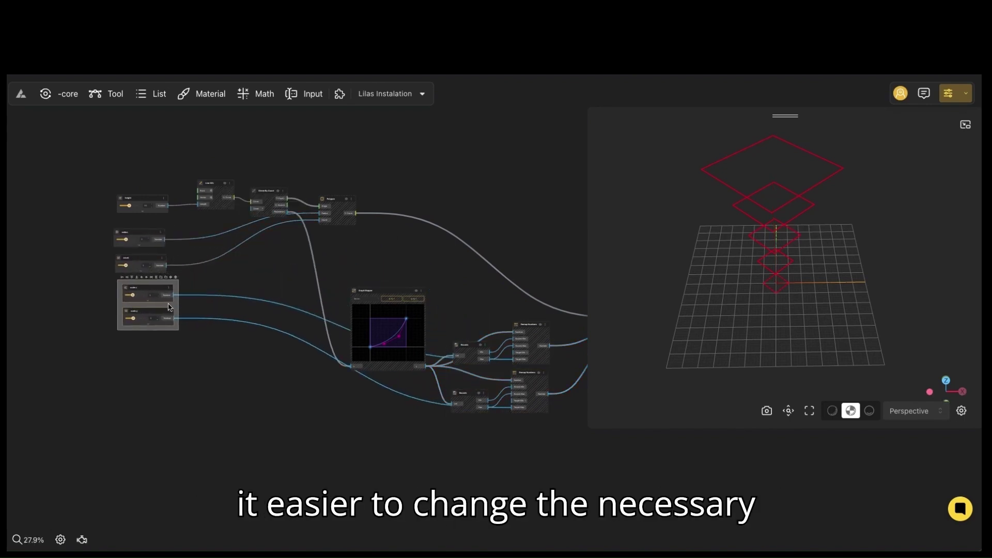
Step: Increase the scale x value above 4 to widen the polygons along X
{"action": "scroll", "coordinate": [121, 303], "scroll_direction": "up", "scroll_amount": 5}
{"action": "scroll", "coordinate": [121, 304], "scroll_direction": "up", "scroll_amount": 4}
{"action": "left_click", "coordinate": [72, 310]}
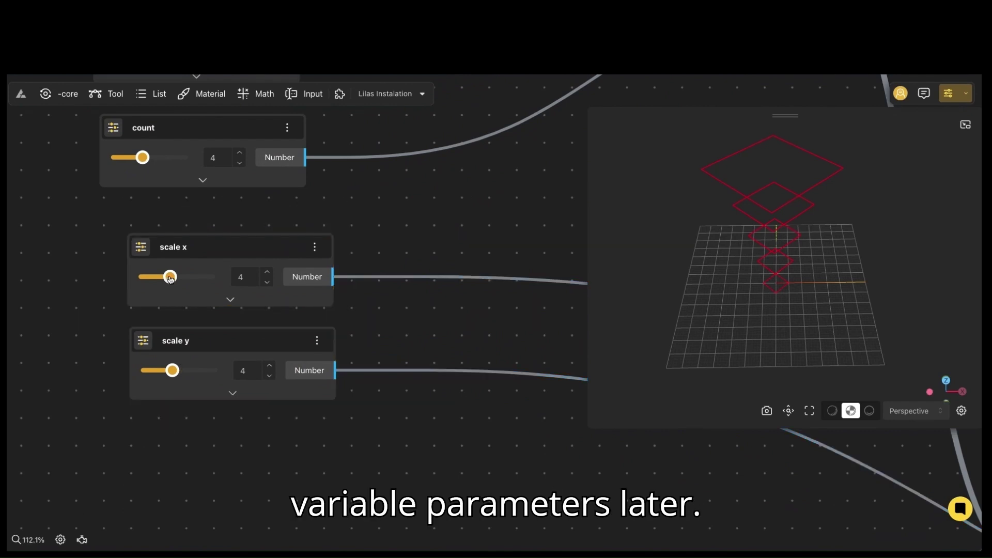
{"action": "left_click_drag", "start_coordinate": [171, 279], "coordinate": [185, 281]}
Step: Add a Loft Surface node after ScaleNU and connect ScaleNU's Geometry output to its Curve input
{"action": "scroll", "coordinate": [58, 288], "scroll_direction": "down", "scroll_amount": 4}
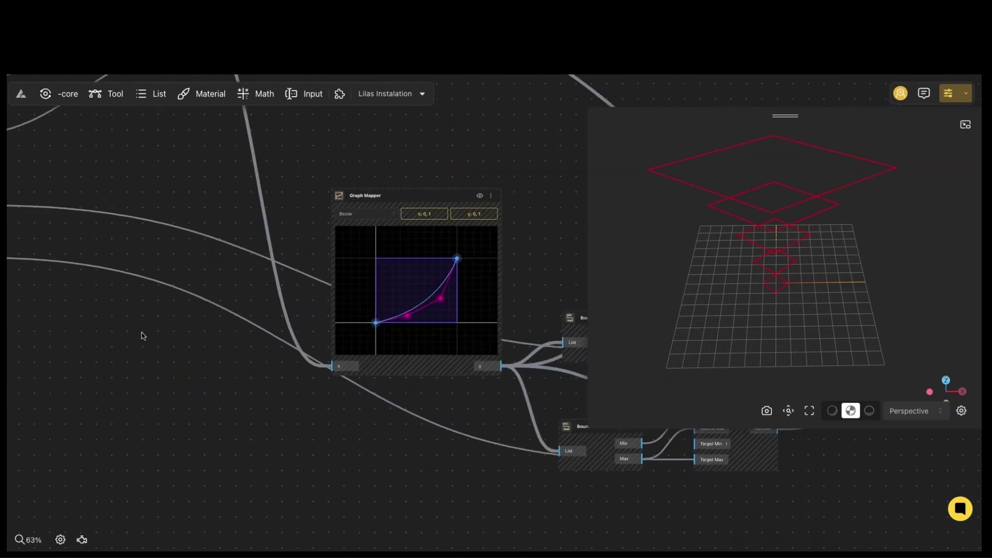
{"action": "scroll", "coordinate": [184, 339], "scroll_direction": "down", "scroll_amount": 3}
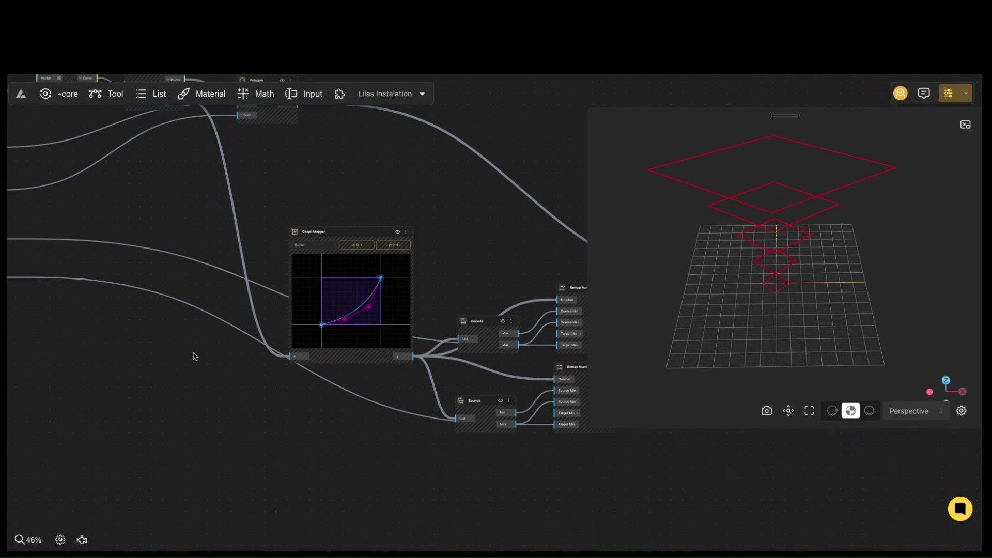
{"action": "scroll", "coordinate": [281, 435], "scroll_direction": "right", "scroll_amount": 8}
{"action": "left_click", "coordinate": [384, 279]}
{"action": "double_click", "coordinate": [439, 296]}
{"action": "type", "text": "loft"}
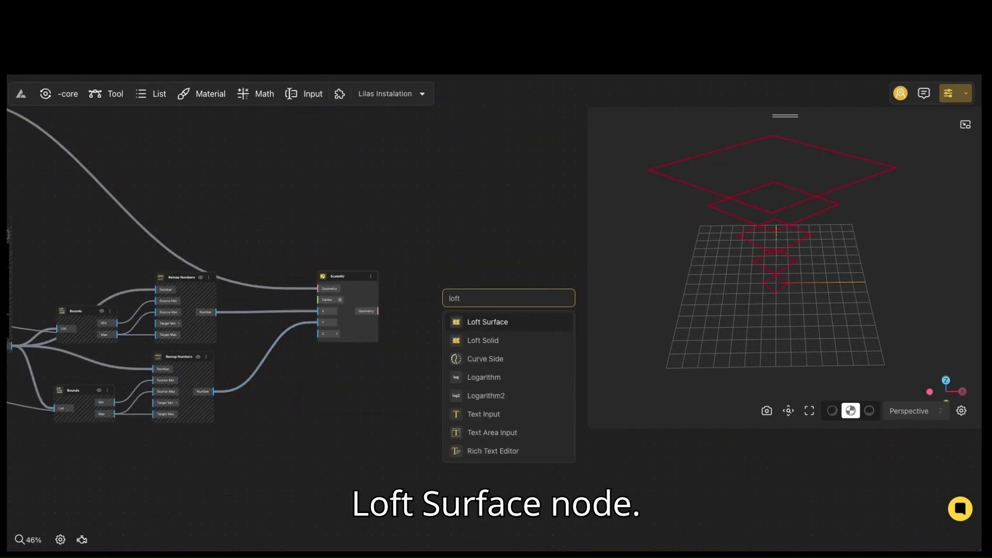
{"action": "left_click", "coordinate": [488, 321]}
{"action": "scroll", "coordinate": [397, 307], "scroll_direction": "up", "scroll_amount": 3}
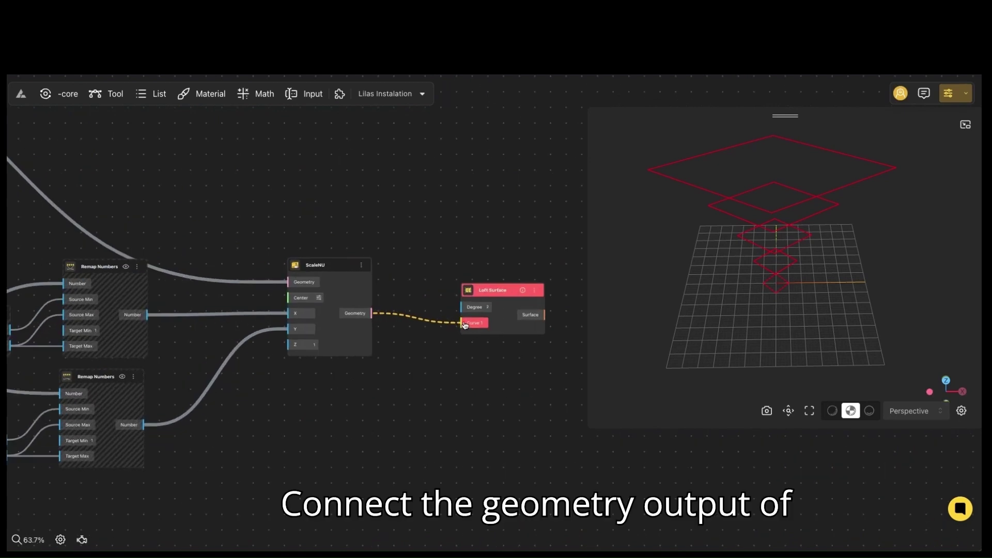
{"action": "left_click_drag", "start_coordinate": [463, 324], "coordinate": [462, 323]}
Step: Hide the preview of the ScaleNU node so only the lofted surface is displayed
{"action": "left_click_drag", "start_coordinate": [523, 292], "coordinate": [408, 285]}
{"action": "right_click", "coordinate": [352, 287]}
{"action": "left_click", "coordinate": [377, 298]}
{"action": "left_click_drag", "start_coordinate": [659, 289], "coordinate": [526, 317]}
Step: Add a Move node and connect Loft Surface's Surface output to its Geometry input
{"action": "double_click", "coordinate": [464, 334]}
{"action": "type", "text": "move"}
{"action": "left_click", "coordinate": [538, 382]}
{"action": "left_click_drag", "start_coordinate": [448, 321], "coordinate": [473, 355]}
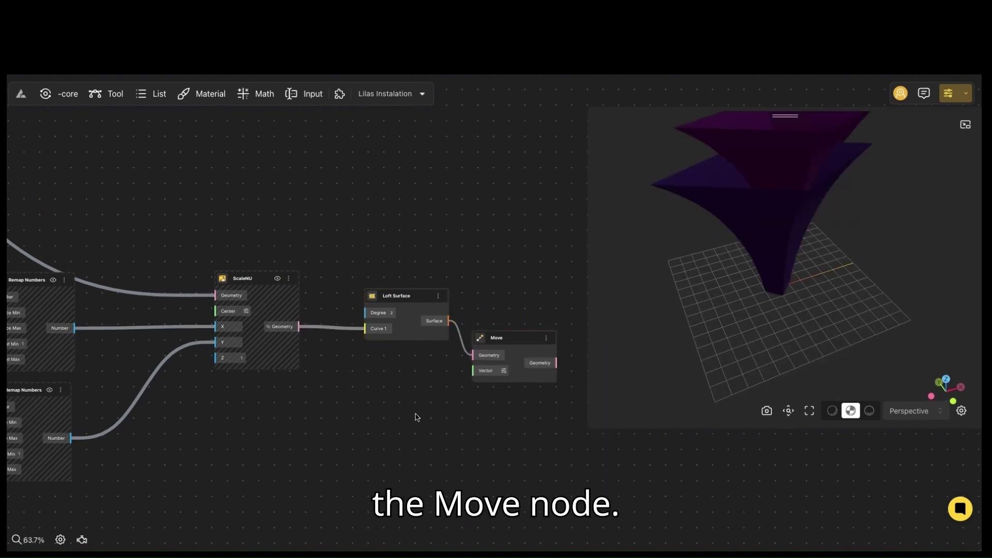
Step: Add a VectorY node below Loft Surface and connect its Vector output to Move's Vector input
{"action": "double_click", "coordinate": [416, 417]}
{"action": "type", "text": "vec"}
{"action": "left_click", "coordinate": [469, 292]}
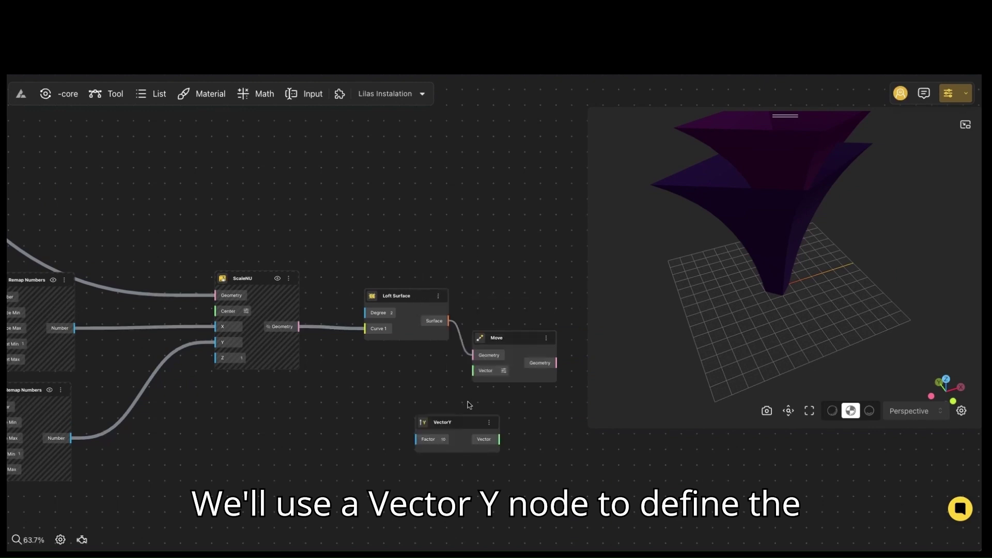
{"action": "left_click_drag", "start_coordinate": [487, 439], "coordinate": [392, 401]}
{"action": "left_click_drag", "start_coordinate": [473, 375], "coordinate": [473, 372]}
Step: Add a Range Input with value 30, rename it "distance" and connect it to VectorY's Factor input
{"action": "double_click", "coordinate": [273, 438]}
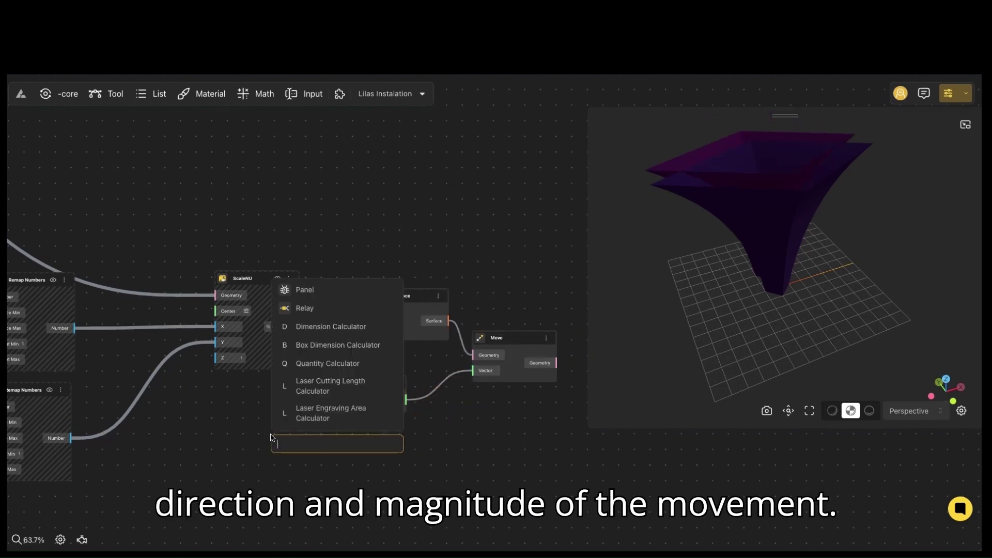
{"action": "type", "text": "30"}
{"action": "left_click", "coordinate": [316, 484]}
{"action": "double_click", "coordinate": [308, 442]}
{"action": "type", "text": "distance"}
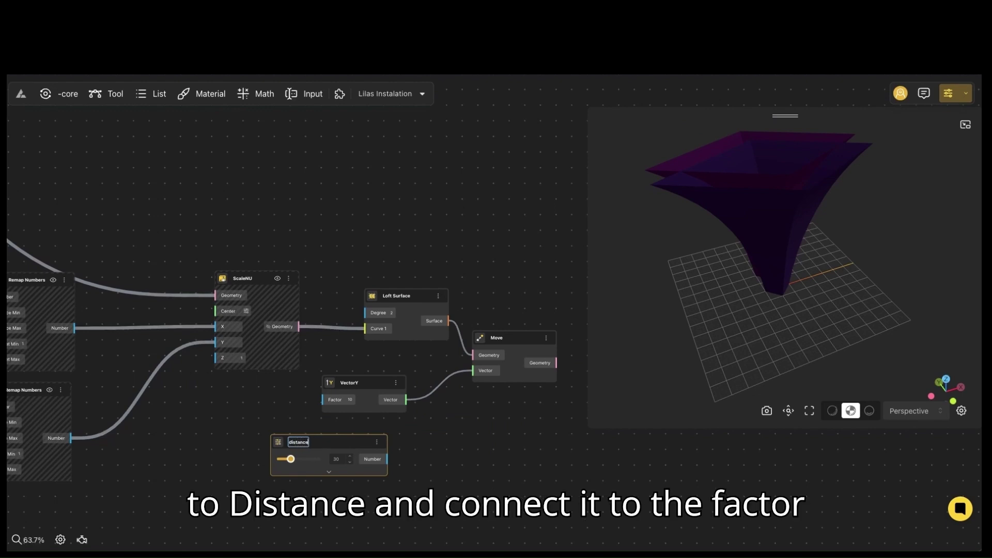
{"action": "scroll", "coordinate": [313, 434], "scroll_direction": "up", "scroll_amount": 1}
{"action": "left_click_drag", "start_coordinate": [310, 438], "coordinate": [211, 406]}
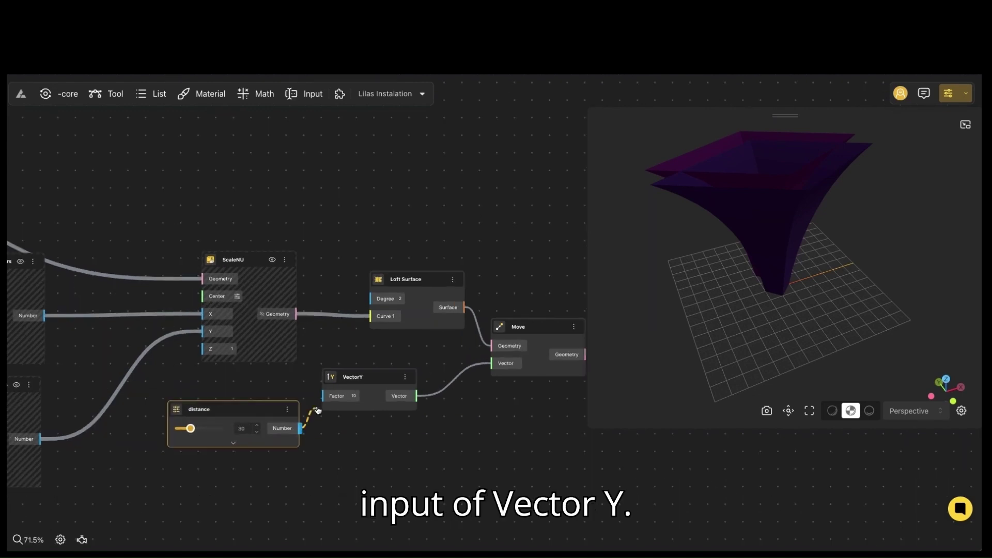
{"action": "left_click_drag", "start_coordinate": [299, 427], "coordinate": [322, 396]}
Step: Hide the Loft Surface node's preview, leaving only the moved surface in the viewport
{"action": "right_click", "coordinate": [414, 290]}
{"action": "left_click", "coordinate": [444, 310]}
{"action": "left_click_drag", "start_coordinate": [505, 279], "coordinate": [423, 285]}
{"action": "left_click", "coordinate": [470, 333]}
{"action": "left_click_drag", "start_coordinate": [747, 272], "coordinate": [726, 283]}
{"action": "scroll", "coordinate": [725, 286], "scroll_direction": "down", "scroll_amount": 3}
Step: Add a Polar Array node and connect Move's Geometry output to its Geometry input
{"action": "left_click_drag", "start_coordinate": [511, 401], "coordinate": [377, 398]}
{"action": "double_click", "coordinate": [429, 346]}
{"action": "type", "text": "polar"}
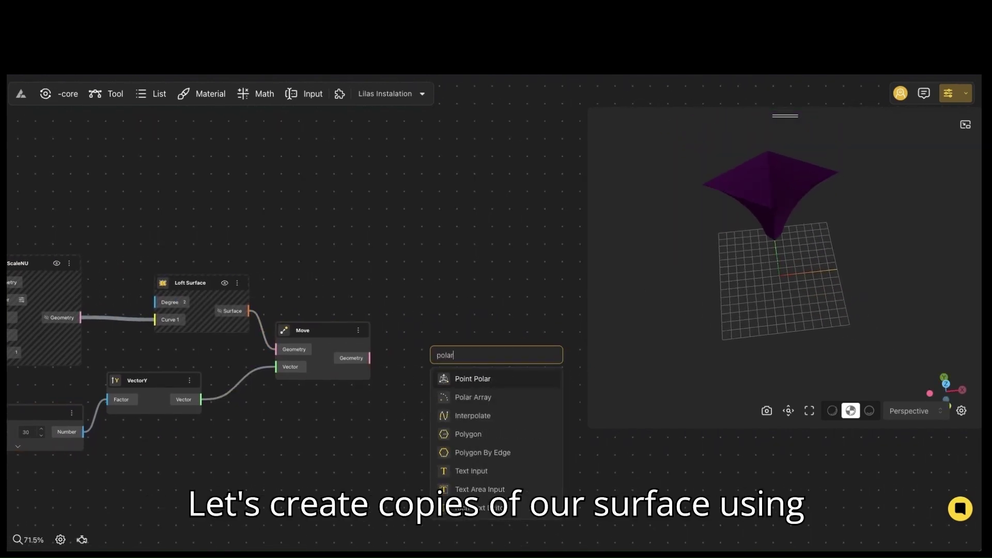
{"action": "left_click", "coordinate": [480, 398]}
{"action": "left_click_drag", "start_coordinate": [370, 358], "coordinate": [432, 373]}
Step: Hide the Move node's preview and set the Polar Array's Count to 3
{"action": "right_click", "coordinate": [338, 339]}
{"action": "left_click", "coordinate": [361, 409]}
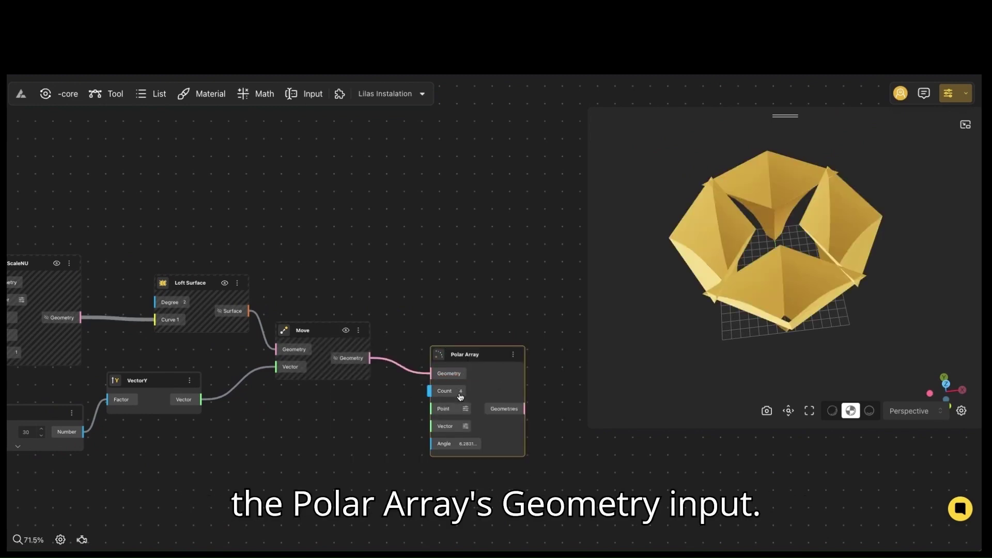
{"action": "type", "text": "3"}
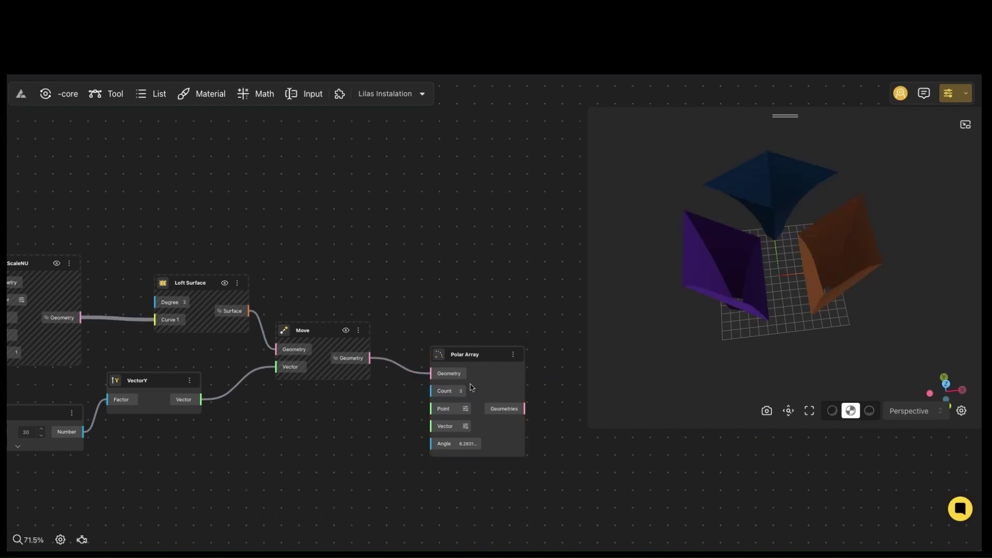
Step: Move the distance input across the graph to join the column of other Range Inputs
{"action": "scroll", "coordinate": [368, 425], "scroll_direction": "down", "scroll_amount": 3}
{"action": "scroll", "coordinate": [362, 419], "scroll_direction": "down", "scroll_amount": 3}
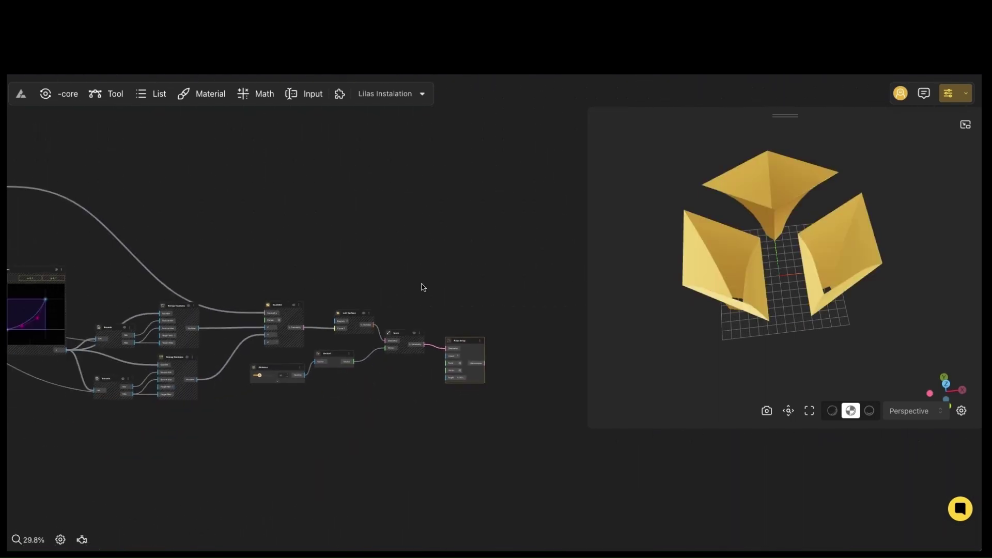
{"action": "left_click_drag", "start_coordinate": [286, 369], "coordinate": [270, 375]}
{"action": "left_click", "coordinate": [470, 353]}
{"action": "left_click_drag", "start_coordinate": [700, 317], "coordinate": [809, 305]}
{"action": "left_click_drag", "start_coordinate": [375, 392], "coordinate": [20, 328]}
{"action": "scroll", "coordinate": [465, 385], "scroll_direction": "down", "scroll_amount": 1}
Step: Add a Curve Editor node and place it below the VectorY node
{"action": "scroll", "coordinate": [421, 381], "scroll_direction": "up", "scroll_amount": 4}
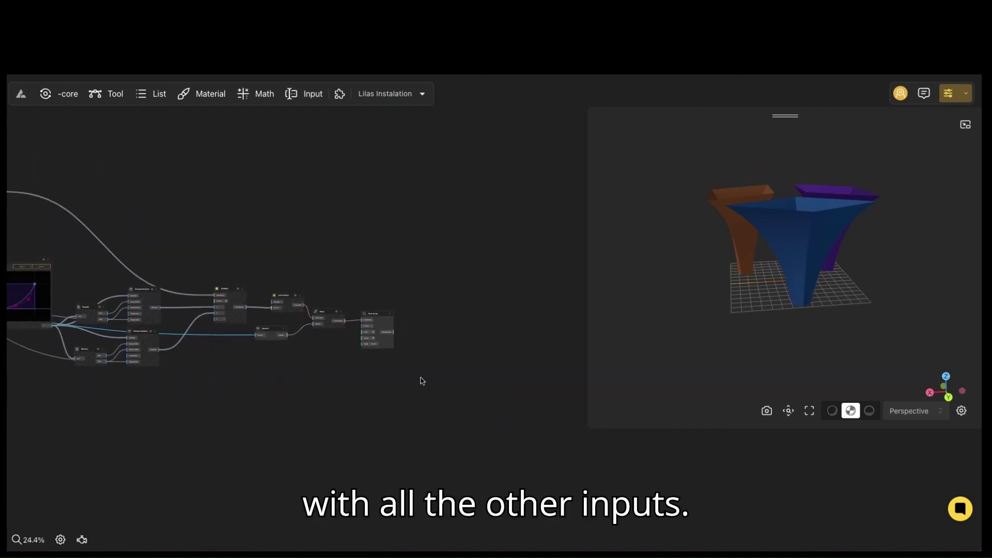
{"action": "scroll", "coordinate": [398, 379], "scroll_direction": "left", "scroll_amount": 5}
{"action": "double_click", "coordinate": [300, 376]}
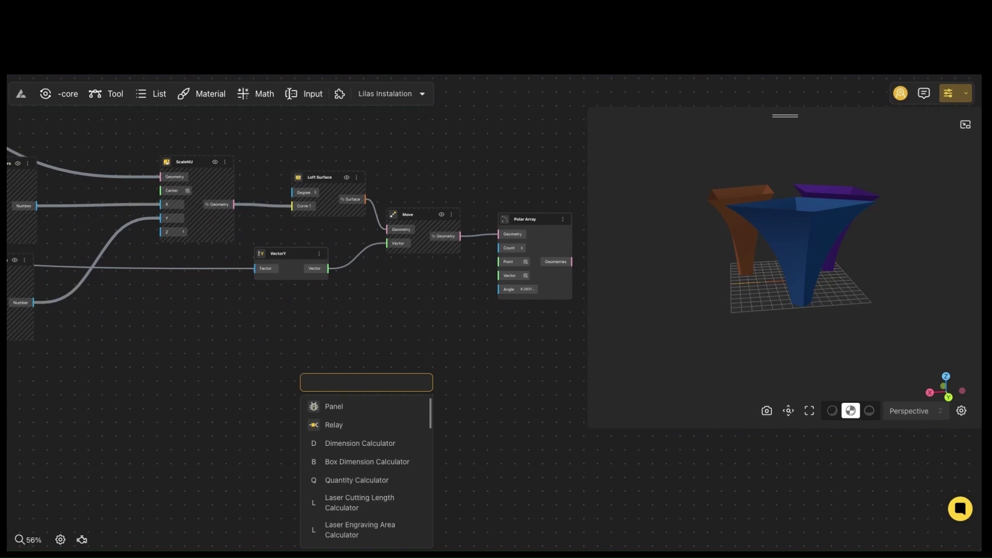
{"action": "type", "text": "curve edi"}
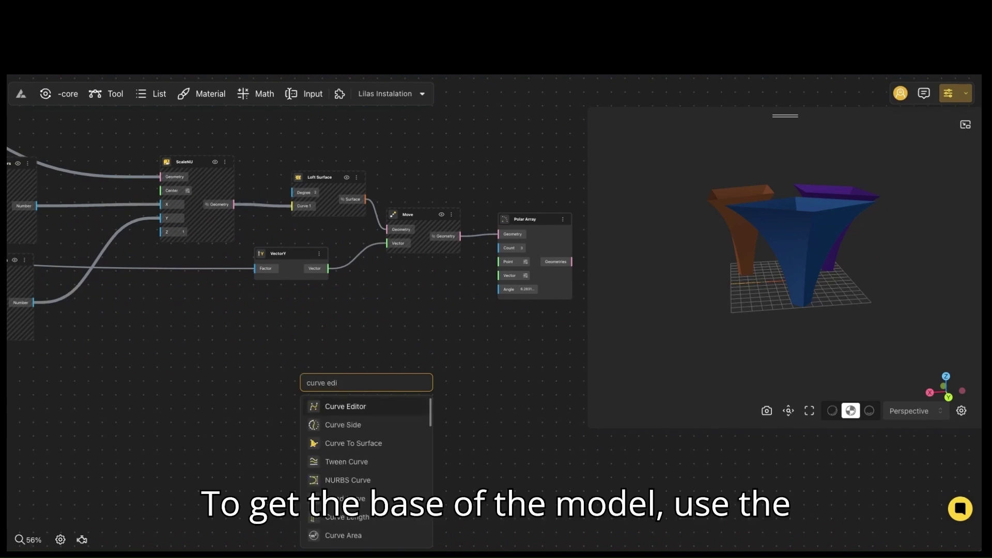
{"action": "left_click", "coordinate": [356, 406]}
{"action": "left_click_drag", "start_coordinate": [357, 383], "coordinate": [262, 330]}
Step: Reposition the Curve Editor's four control points to form an arch, with two points high and two low
{"action": "scroll", "coordinate": [204, 388], "scroll_direction": "up", "scroll_amount": 5}
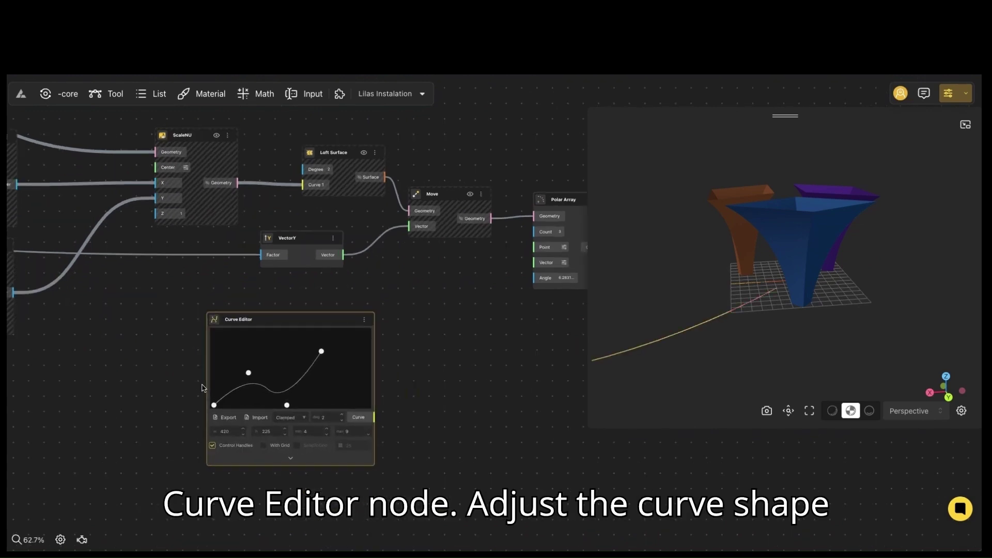
{"action": "left_click_drag", "start_coordinate": [228, 409], "coordinate": [259, 395]}
{"action": "left_click_drag", "start_coordinate": [283, 359], "coordinate": [264, 317]}
{"action": "left_click_drag", "start_coordinate": [341, 407], "coordinate": [342, 310]}
{"action": "left_click_drag", "start_coordinate": [395, 331], "coordinate": [378, 376]}
Step: Set the Curve Editor's curve type to Closed to form a rounded loop for the base
{"action": "left_click", "coordinate": [366, 429]}
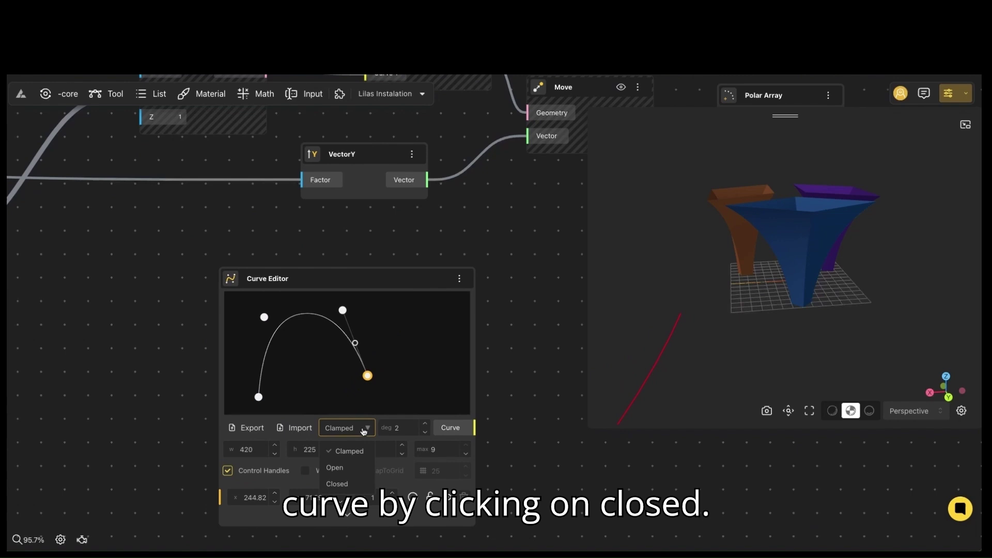
{"action": "left_click", "coordinate": [138, 358]}
{"action": "left_click", "coordinate": [370, 275]}
{"action": "scroll", "coordinate": [370, 274], "scroll_direction": "right", "scroll_amount": 3}
{"action": "right_click_drag", "start_coordinate": [723, 338], "coordinate": [773, 310]}
{"action": "left_click_drag", "start_coordinate": [774, 310], "coordinate": [619, 346]}
Step: Add a Change Origin node and connect the Curve Editor's Curve output to its Geometry input
{"action": "double_click", "coordinate": [408, 390]}
{"action": "type", "text": "change"}
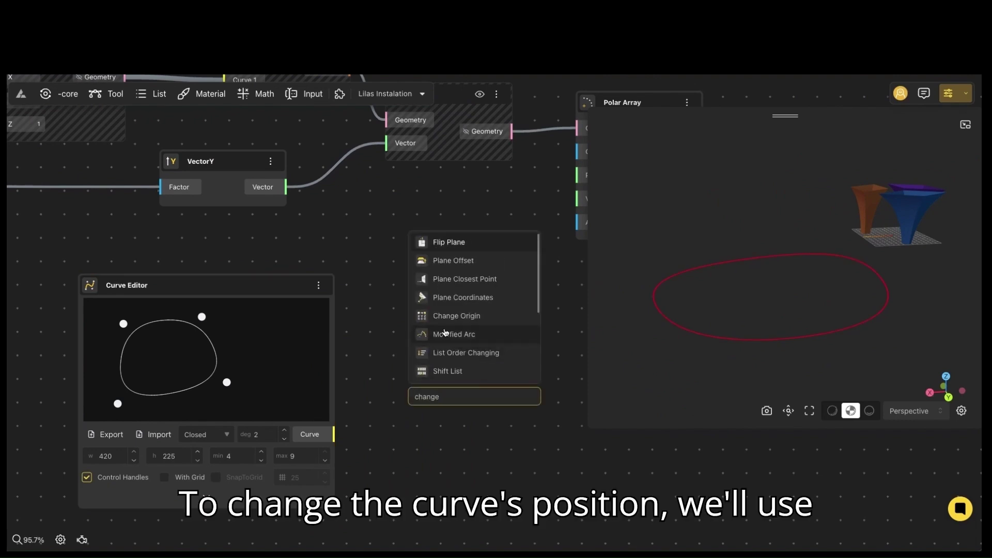
{"action": "left_click", "coordinate": [450, 316]}
{"action": "left_click_drag", "start_coordinate": [333, 434], "coordinate": [422, 436]}
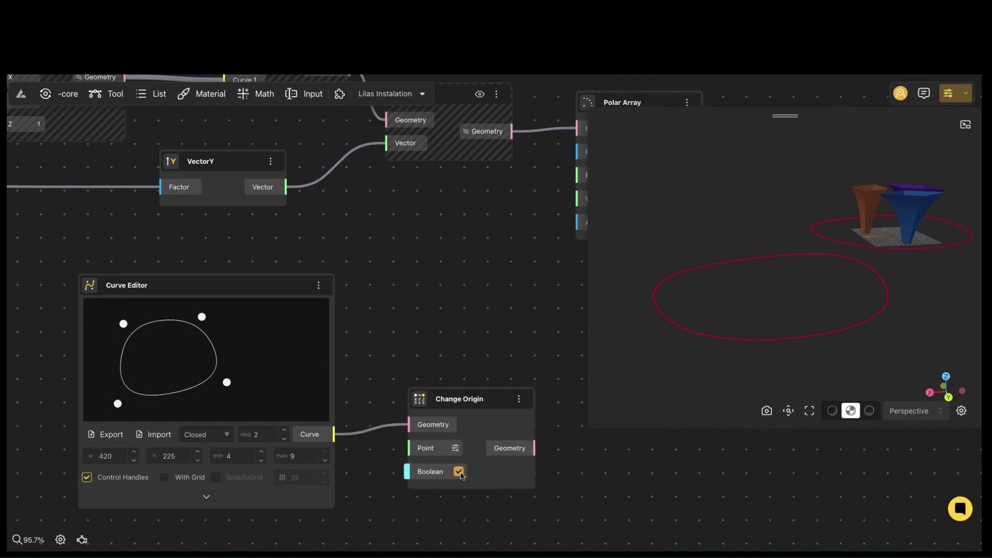
Step: Set the X, Y and Z values of the Change Origin node's Point input to 0
{"action": "left_click", "coordinate": [455, 449]}
{"action": "left_click", "coordinate": [460, 474]}
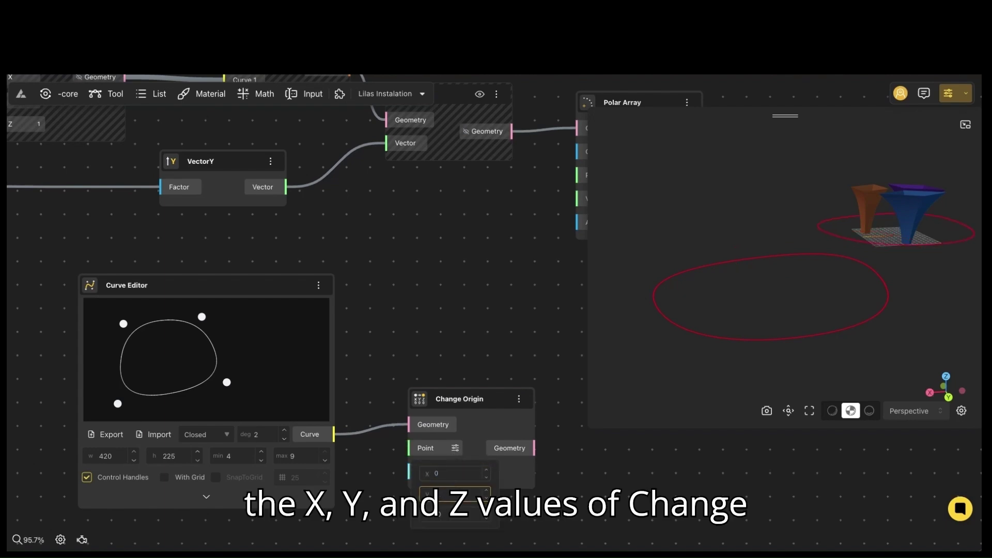
{"action": "type", "text": "0"}
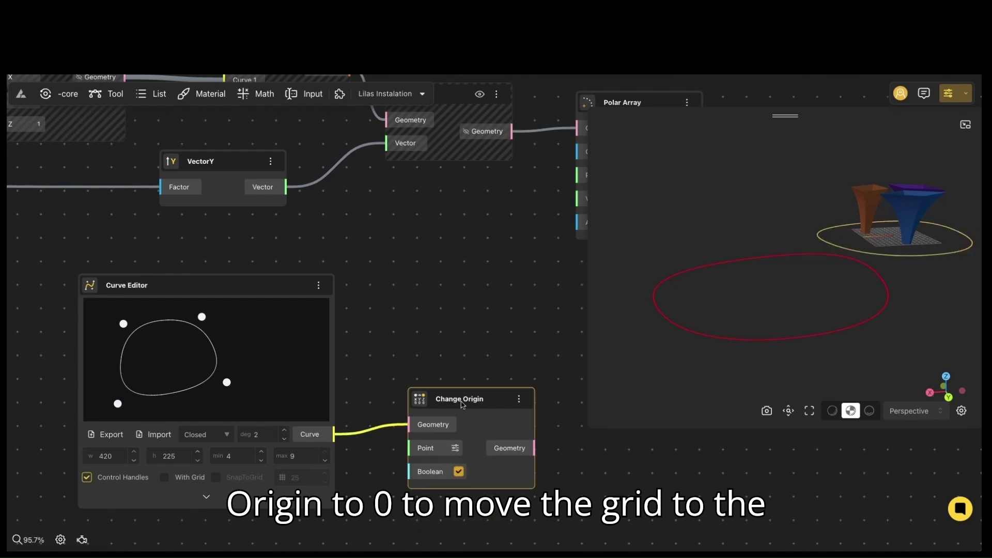
Step: Move the Change Origin node closer to the Curve Editor and hide the Curve Editor's original curve
{"action": "left_click_drag", "start_coordinate": [452, 399], "coordinate": [411, 372]}
{"action": "right_click", "coordinate": [298, 288]}
{"action": "left_click", "coordinate": [309, 297]}
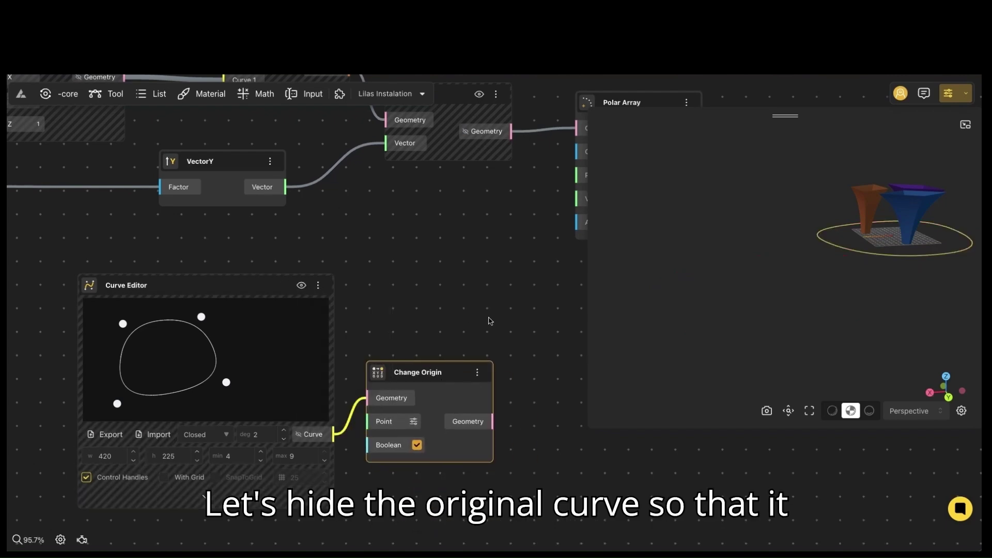
{"action": "left_click_drag", "start_coordinate": [489, 318], "coordinate": [264, 303]}
{"action": "scroll", "coordinate": [865, 263], "scroll_direction": "up", "scroll_amount": 2}
{"action": "right_click_drag", "start_coordinate": [915, 266], "coordinate": [805, 302]}
{"action": "scroll", "coordinate": [811, 305], "scroll_direction": "up", "scroll_amount": 5}
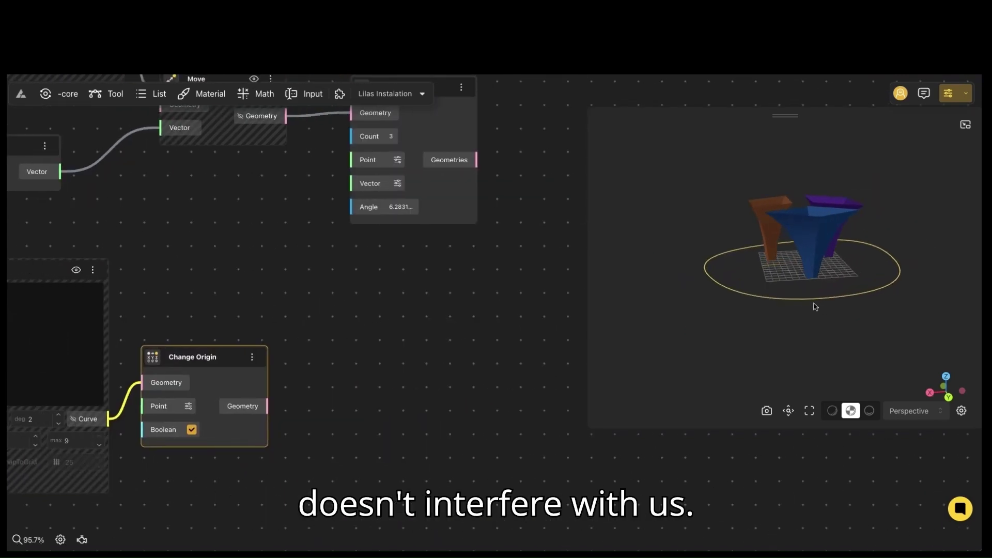
{"action": "left_click_drag", "start_coordinate": [764, 295], "coordinate": [780, 305]}
Step: Add an Offset Curve node and connect Change Origin's Geometry output to its Curve input
{"action": "left_click_drag", "start_coordinate": [341, 429], "coordinate": [419, 373]}
{"action": "double_click", "coordinate": [420, 373]}
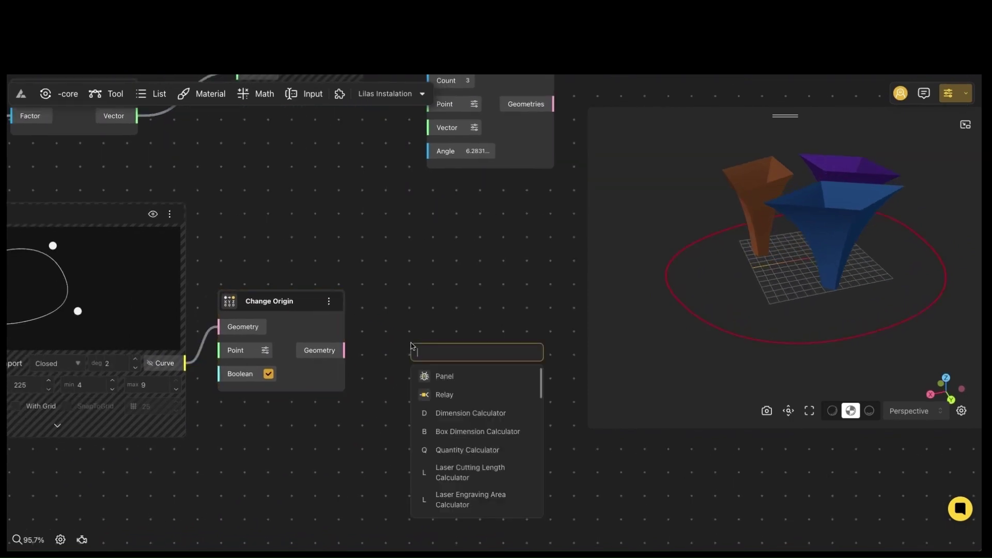
{"action": "type", "text": "off"}
{"action": "left_click", "coordinate": [456, 394]}
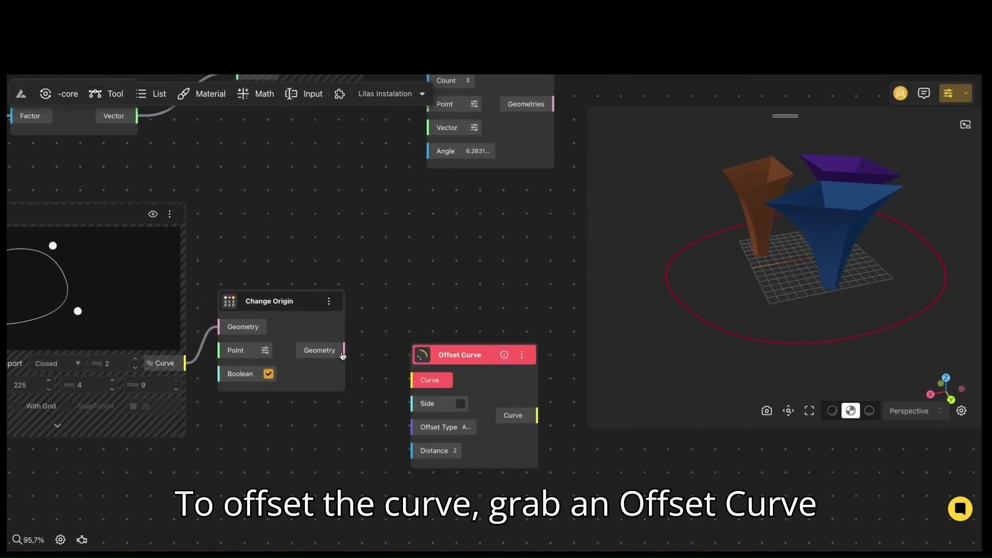
{"action": "left_click", "coordinate": [347, 421]}
Step: Add a List Sequence node and place it below the Change Origin node
{"action": "scroll", "coordinate": [334, 423], "scroll_direction": "down", "scroll_amount": 3}
{"action": "scroll", "coordinate": [334, 423], "scroll_direction": "left", "scroll_amount": 2}
{"action": "double_click", "coordinate": [336, 424]}
{"action": "type", "text": "list sequen"}
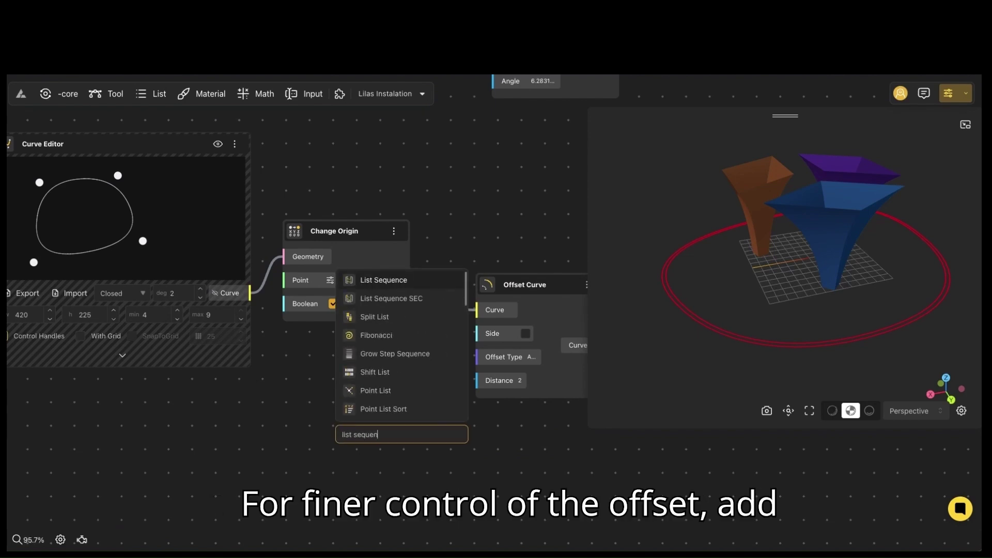
{"action": "left_click", "coordinate": [385, 281]}
{"action": "left_click_drag", "start_coordinate": [372, 435], "coordinate": [303, 418]}
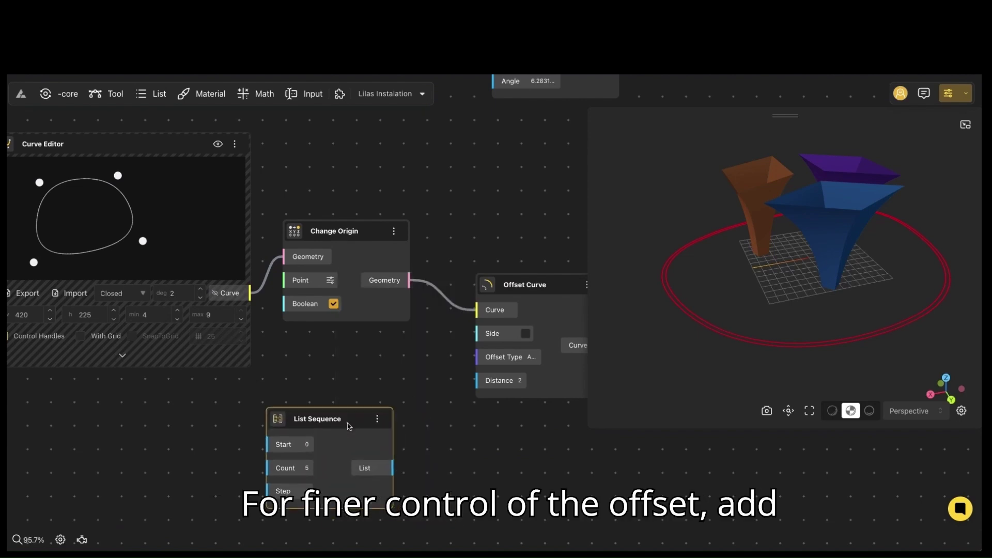
Step: Set the List Sequence's Count to 3 and Step to 2, and connect its List output to Offset Curve's Distance
{"action": "left_click", "coordinate": [311, 467]}
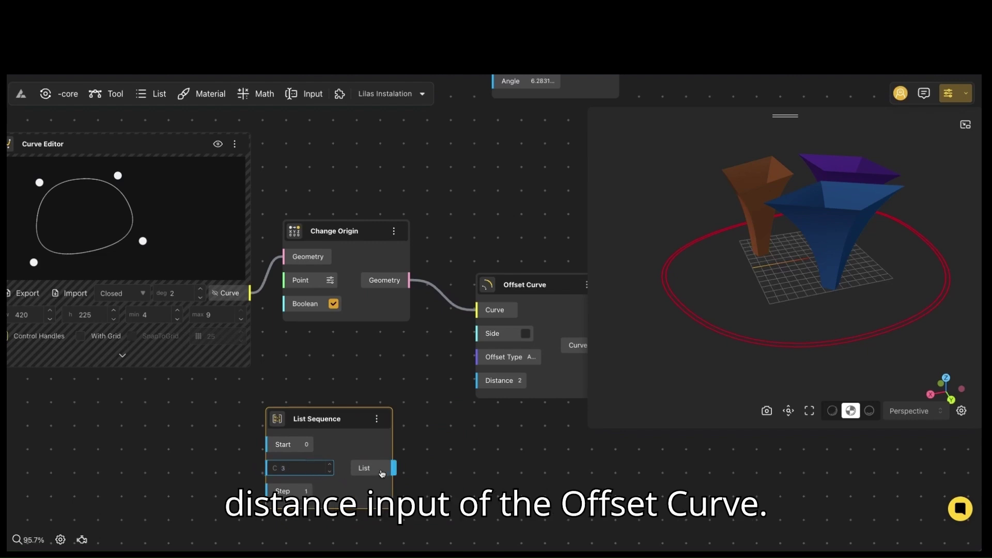
{"action": "left_click_drag", "start_coordinate": [393, 467], "coordinate": [490, 392]}
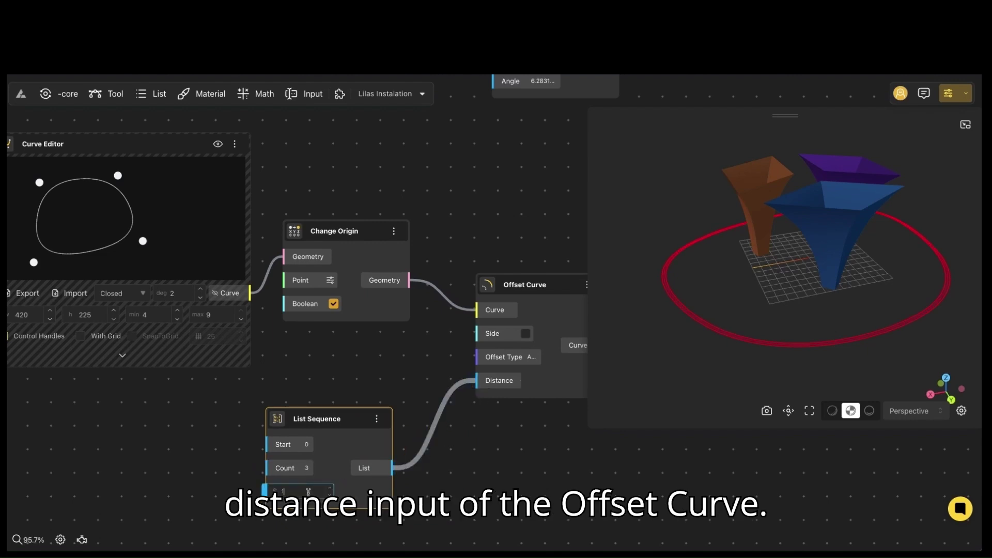
{"action": "key", "text": "BackSpace"}
{"action": "type", "text": "2"}
Step: Add a Move node after Offset Curve and connect the Curve output to its Geometry input
{"action": "left_click_drag", "start_coordinate": [505, 466], "coordinate": [258, 459]}
{"action": "left_click", "coordinate": [298, 282]}
{"action": "double_click", "coordinate": [412, 263]}
{"action": "type", "text": "move"}
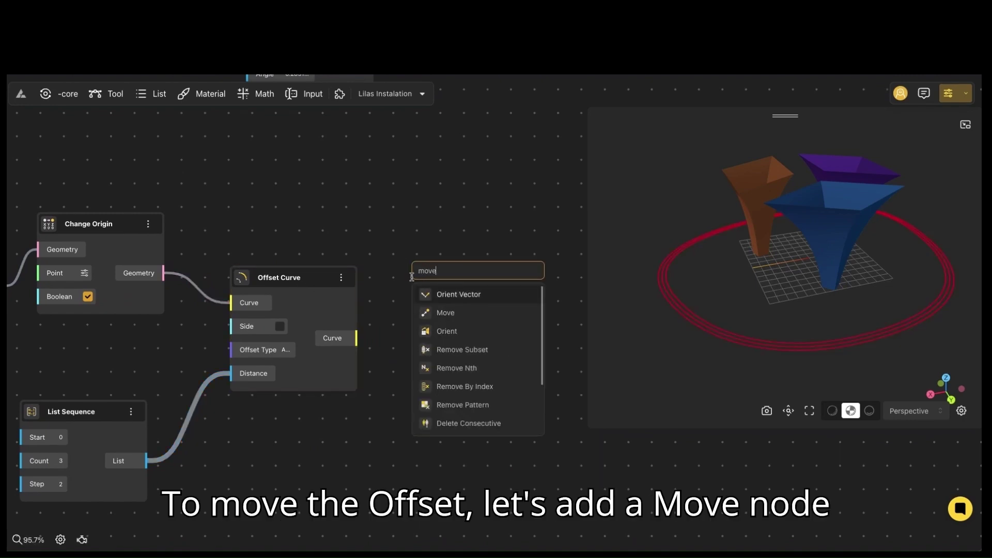
{"action": "left_click", "coordinate": [424, 316]}
{"action": "left_click_drag", "start_coordinate": [416, 300], "coordinate": [417, 300]}
{"action": "left_click_drag", "start_coordinate": [465, 292], "coordinate": [548, 358]}
Step: Add a VectorZ node and connect its Vector output to the Move node's Vector input
{"action": "left_click_drag", "start_coordinate": [387, 479], "coordinate": [372, 385]}
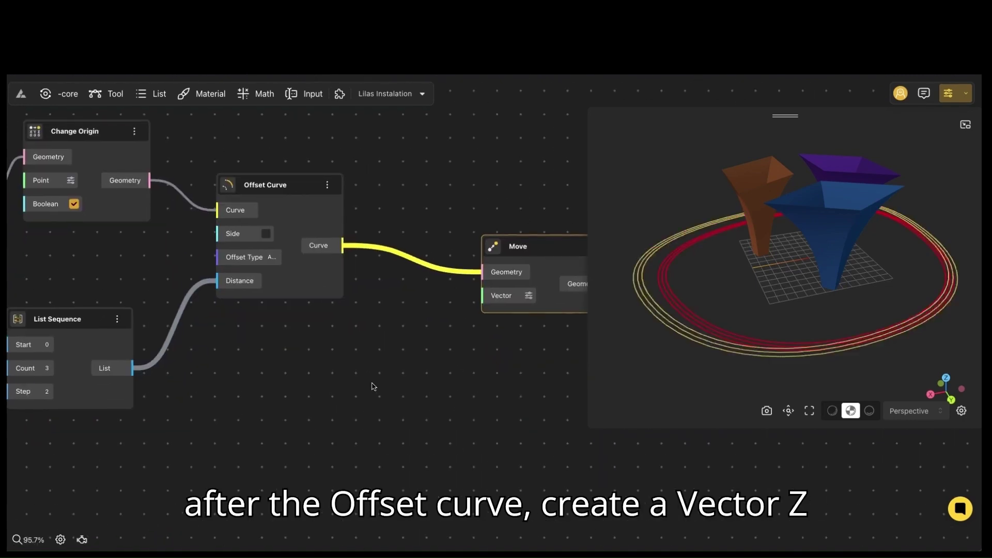
{"action": "double_click", "coordinate": [355, 383]}
{"action": "type", "text": "vect"}
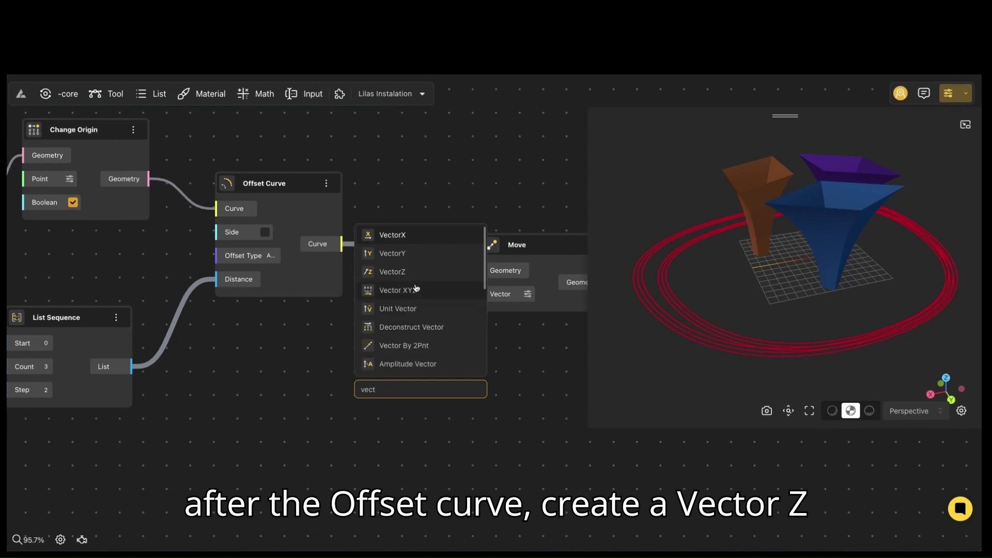
{"action": "left_click", "coordinate": [392, 271]}
{"action": "left_click_drag", "start_coordinate": [472, 418], "coordinate": [388, 369]}
{"action": "left_click_drag", "start_coordinate": [483, 302], "coordinate": [479, 294]}
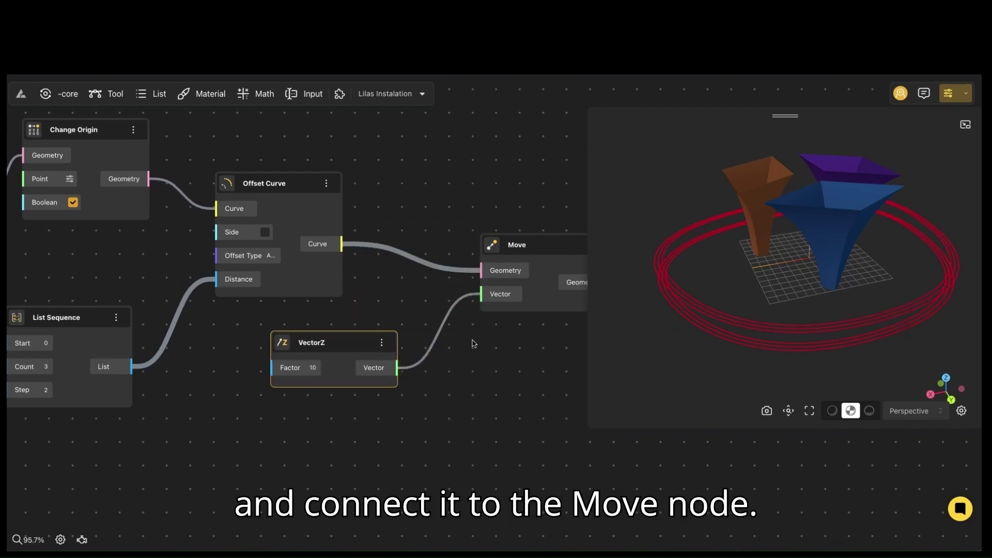
Step: Add a second List Sequence node below VectorZ and connect its List output to VectorZ's Factor input
{"action": "scroll", "coordinate": [489, 361], "scroll_direction": "down", "scroll_amount": 4}
{"action": "scroll", "coordinate": [489, 361], "scroll_direction": "left", "scroll_amount": 5}
{"action": "double_click", "coordinate": [327, 381]}
{"action": "type", "text": "l"}
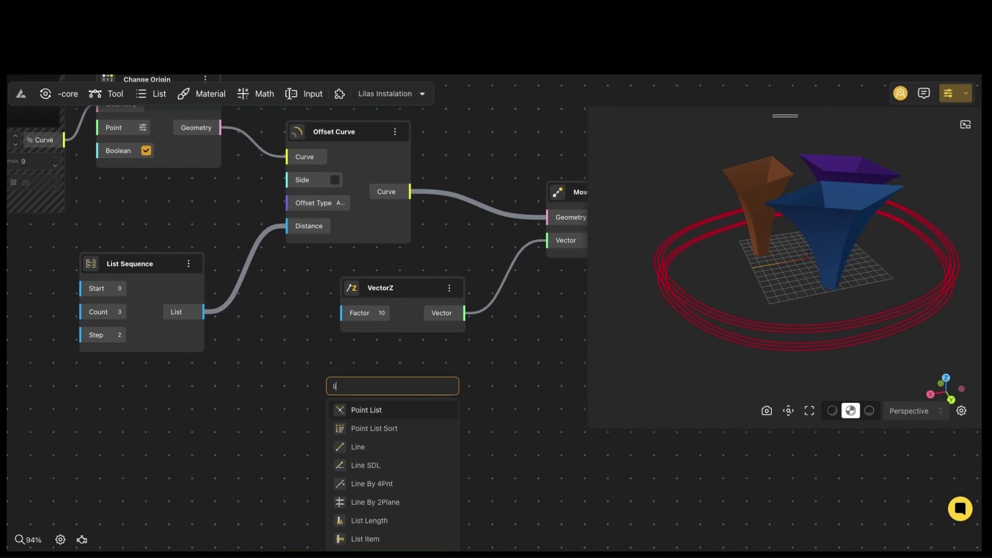
{"action": "type", "text": "ist sequence"}
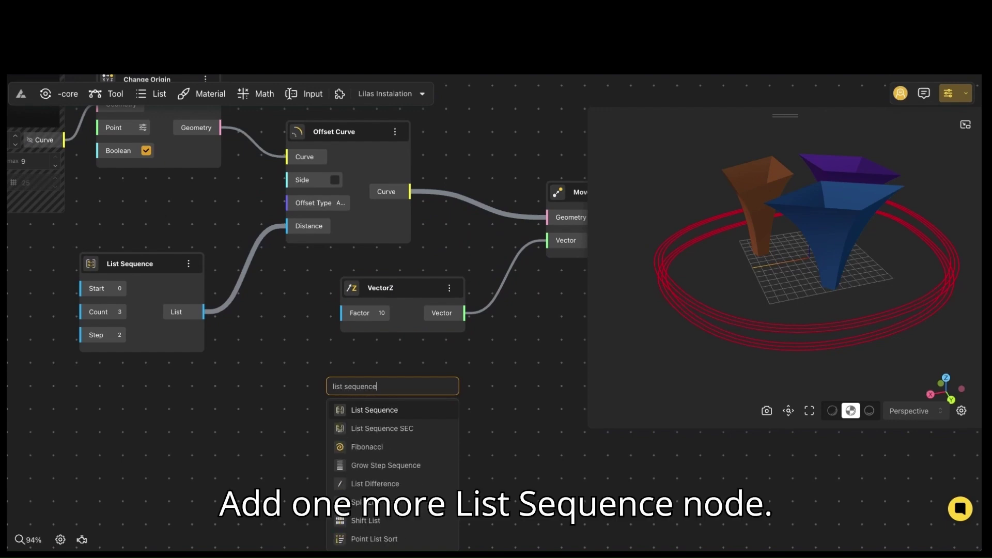
{"action": "left_click", "coordinate": [368, 410]}
{"action": "left_click_drag", "start_coordinate": [453, 436], "coordinate": [341, 312]}
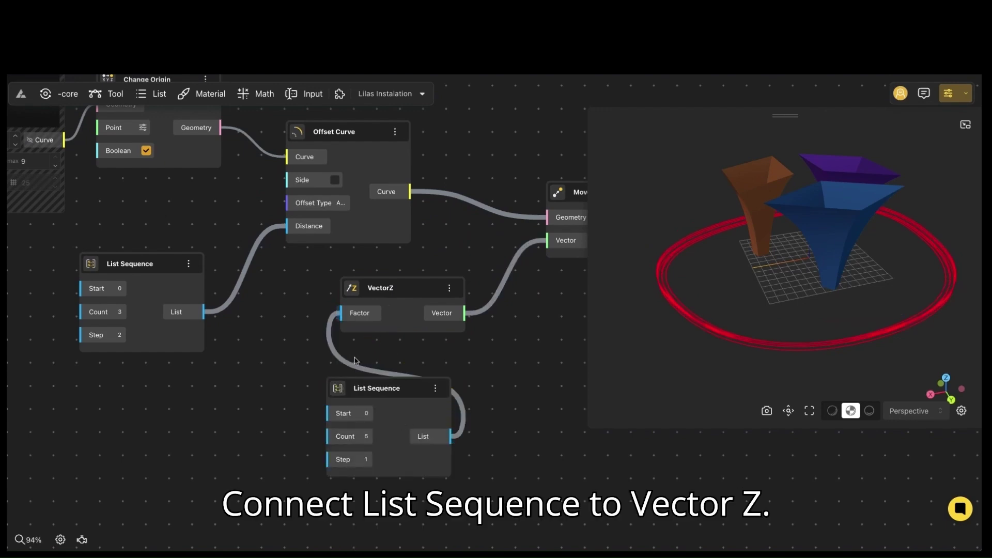
Step: Set the second List Sequence's Step to 2 and its Count to 3
{"action": "scroll", "coordinate": [382, 420], "scroll_direction": "down", "scroll_amount": 2}
{"action": "left_click", "coordinate": [370, 424]}
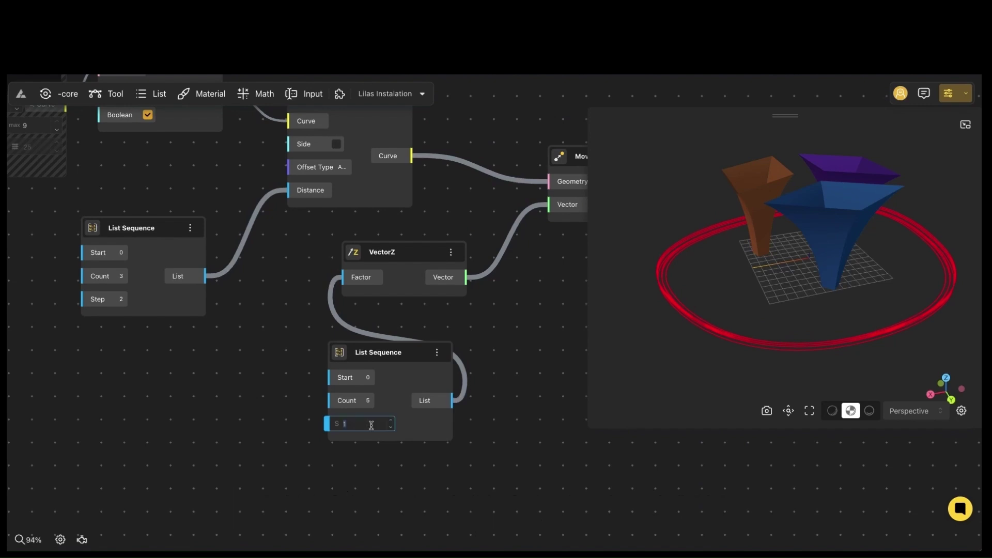
{"action": "type", "text": "2"}
{"action": "left_click", "coordinate": [368, 401]}
{"action": "type", "text": "3"}
{"action": "key", "text": "Return"}
Step: Insert an Opposite node between the second List Sequence's List output and VectorZ's Factor input to negate the values
{"action": "left_click_drag", "start_coordinate": [504, 316], "coordinate": [380, 326]}
{"action": "double_click", "coordinate": [380, 336]}
{"action": "type", "text": "opp"}
{"action": "left_click", "coordinate": [419, 371]}
{"action": "left_click_drag", "start_coordinate": [324, 408], "coordinate": [378, 370]}
{"action": "right_click", "coordinate": [305, 381]}
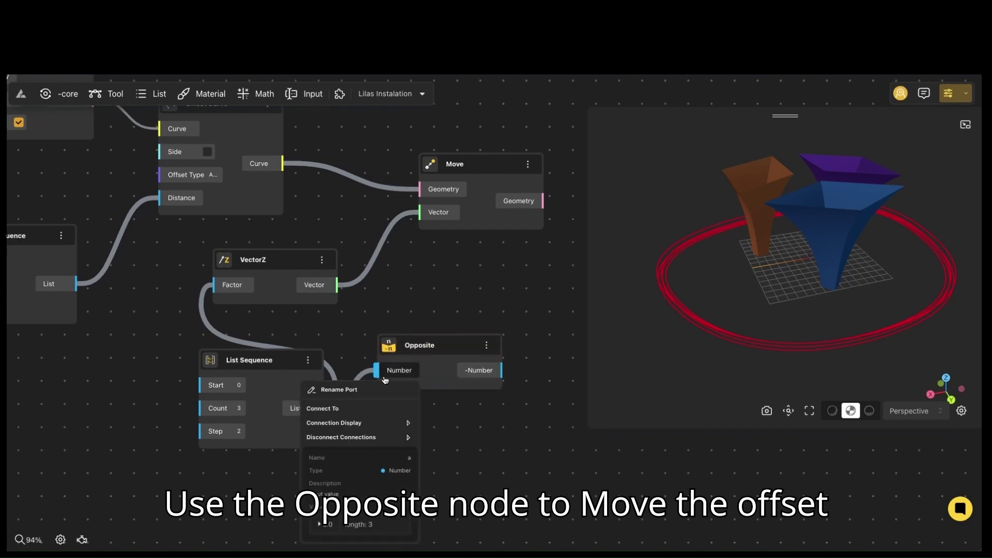
{"action": "left_click_drag", "start_coordinate": [503, 370], "coordinate": [216, 285]}
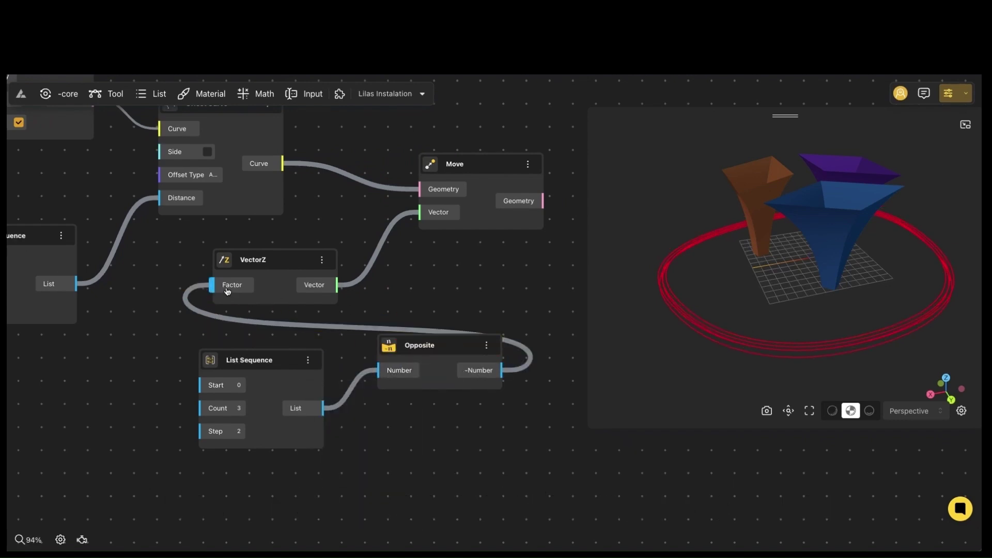
Step: Hide the Change Origin, Offset Curve and VectorZ nodes' geometry and shift the Move node farther from them
{"action": "left_click", "coordinate": [519, 185]}
{"action": "scroll", "coordinate": [465, 266], "scroll_direction": "down", "scroll_amount": 8}
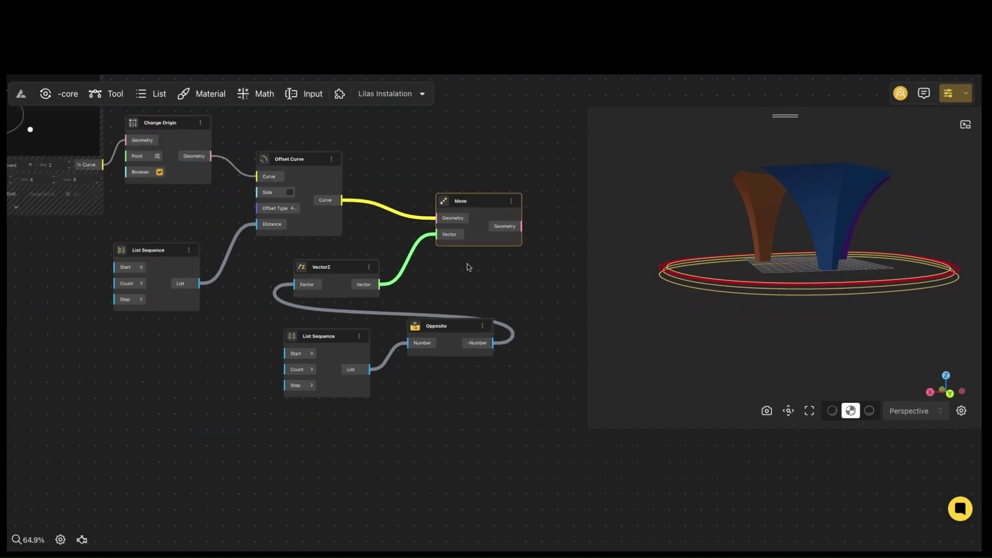
{"action": "left_click_drag", "start_coordinate": [439, 185], "coordinate": [153, 353]}
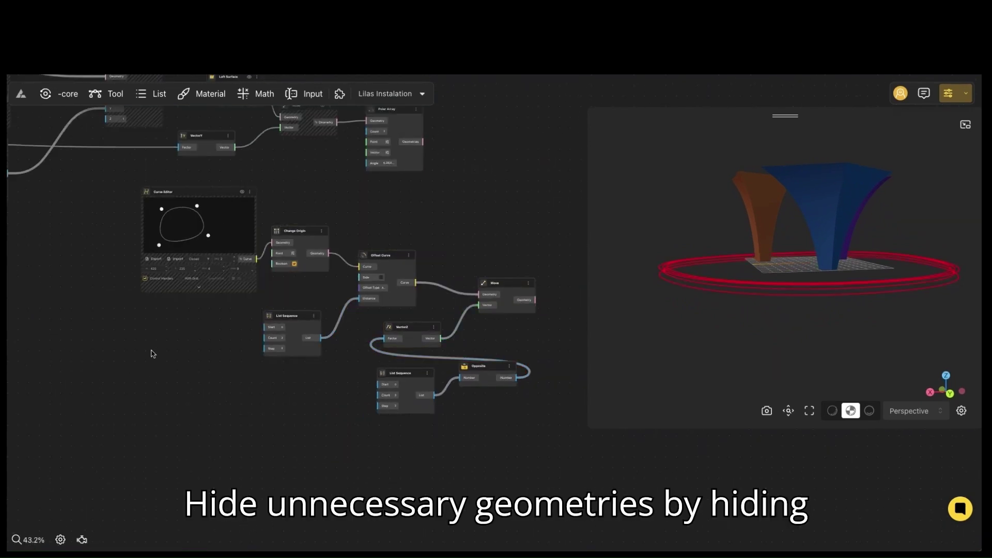
{"action": "left_click_drag", "start_coordinate": [440, 182], "coordinate": [134, 362]}
{"action": "right_click", "coordinate": [298, 297]}
{"action": "left_click", "coordinate": [525, 259]}
{"action": "middle_click_drag", "start_coordinate": [539, 256], "coordinate": [376, 265]}
{"action": "left_click_drag", "start_coordinate": [346, 287], "coordinate": [413, 277]}
Step: Add a Curve To Surface node and connect the Move node's Geometry output to its Curve input
{"action": "scroll", "coordinate": [439, 323], "scroll_direction": "up", "scroll_amount": 3}
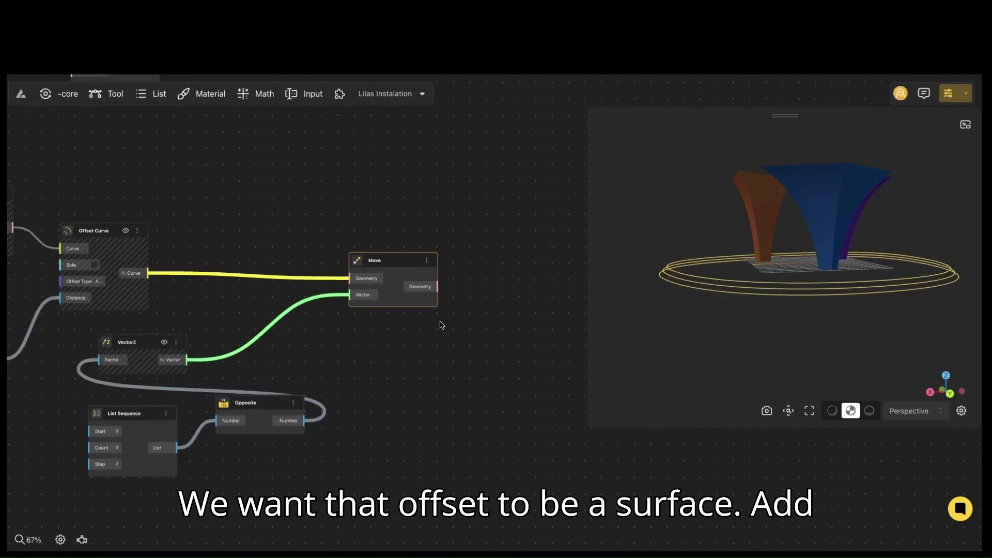
{"action": "double_click", "coordinate": [473, 277]}
{"action": "type", "text": "curve"}
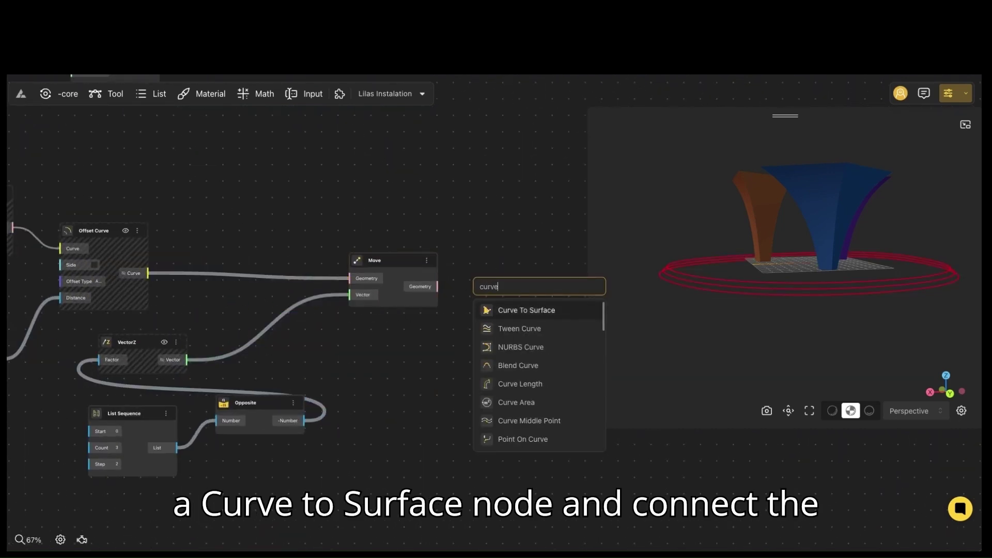
{"action": "left_click", "coordinate": [509, 310]}
{"action": "left_click_drag", "start_coordinate": [435, 287], "coordinate": [473, 303]}
Step: Add an Extrude Surface node and connect Curve To Surface's Surface output to its Surface input
{"action": "scroll", "coordinate": [465, 379], "scroll_direction": "right", "scroll_amount": 3}
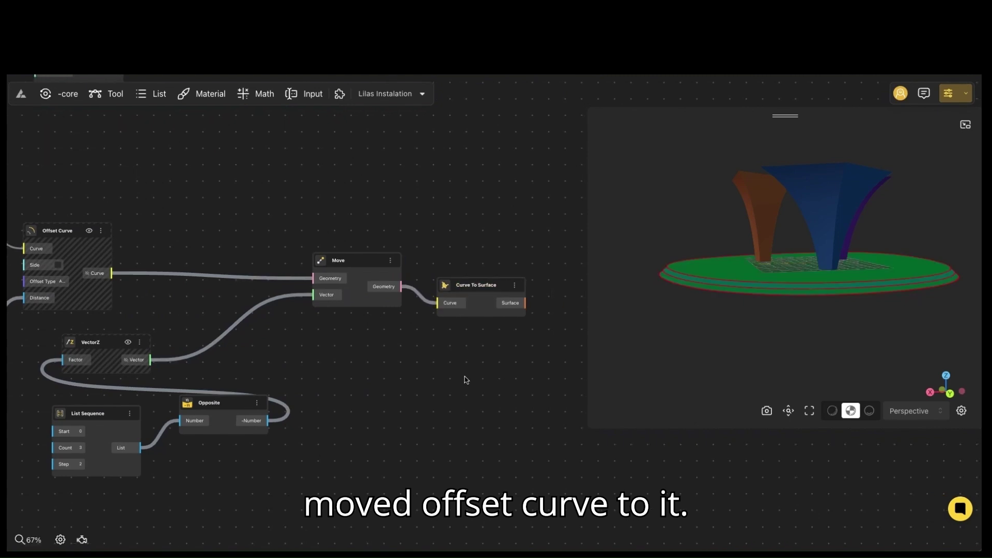
{"action": "double_click", "coordinate": [431, 254]}
{"action": "type", "text": "extrude"}
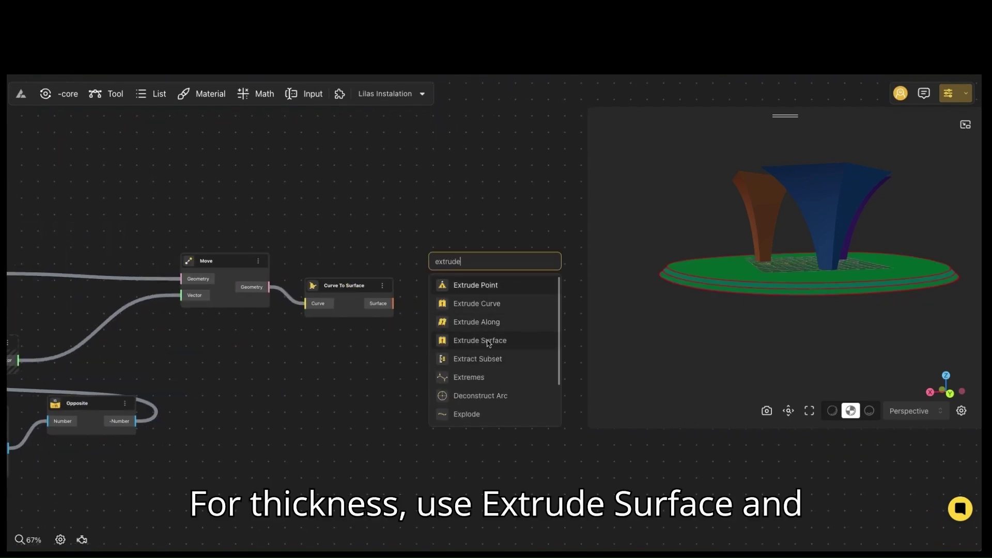
{"action": "left_click", "coordinate": [488, 340]}
{"action": "left_click_drag", "start_coordinate": [392, 303], "coordinate": [430, 278]}
Step: Set the Z component of Extrude Surface's Vector input to -2
{"action": "left_click", "coordinate": [462, 294]}
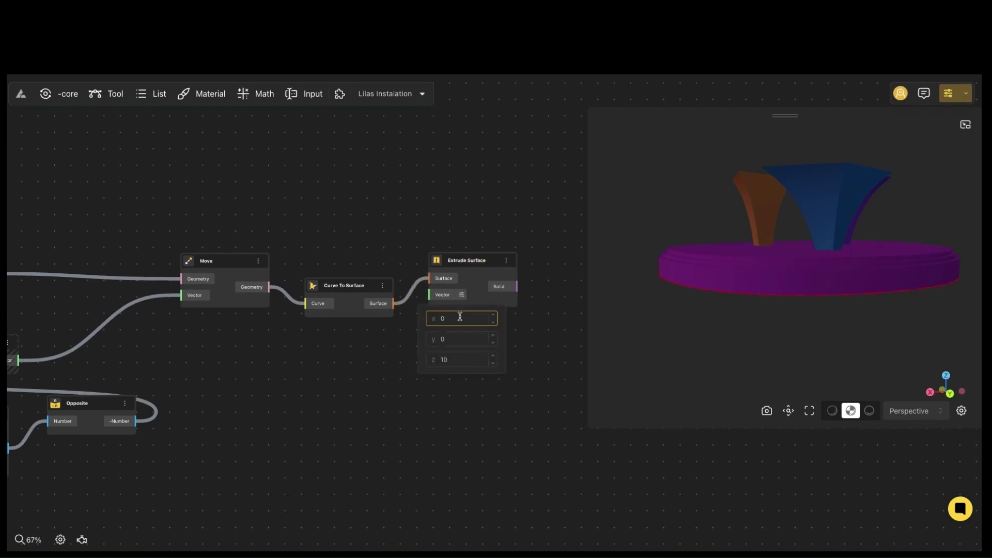
{"action": "type", "text": "-2"}
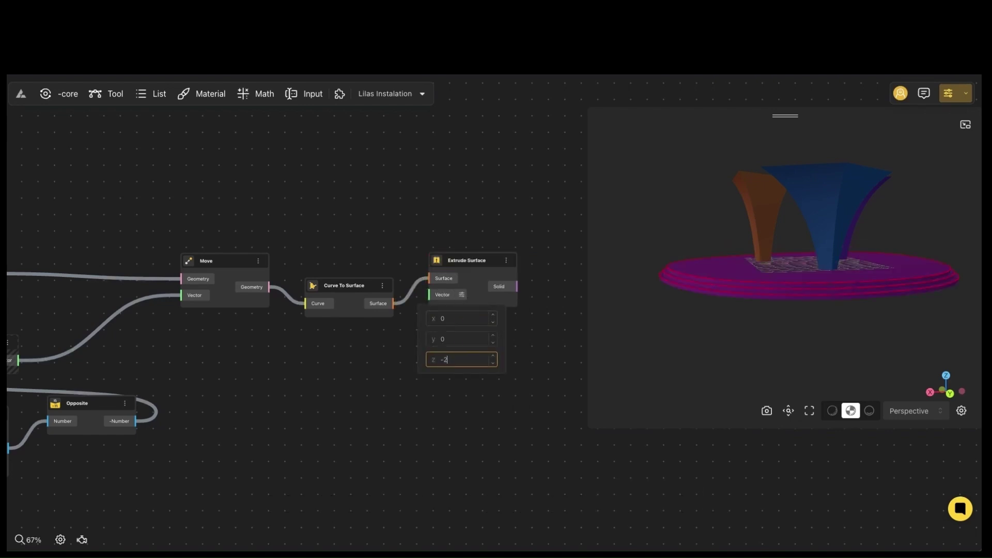
{"action": "left_click", "coordinate": [391, 357]}
Step: Hide the geometry of the Curve To Surface and Move nodes so only the extruded base shows
{"action": "right_click", "coordinate": [350, 284]}
{"action": "left_click", "coordinate": [360, 294]}
{"action": "right_click", "coordinate": [238, 268]}
{"action": "left_click", "coordinate": [242, 271]}
{"action": "left_click_drag", "start_coordinate": [347, 227], "coordinate": [292, 278]}
{"action": "left_click_drag", "start_coordinate": [717, 312], "coordinate": [799, 330]}
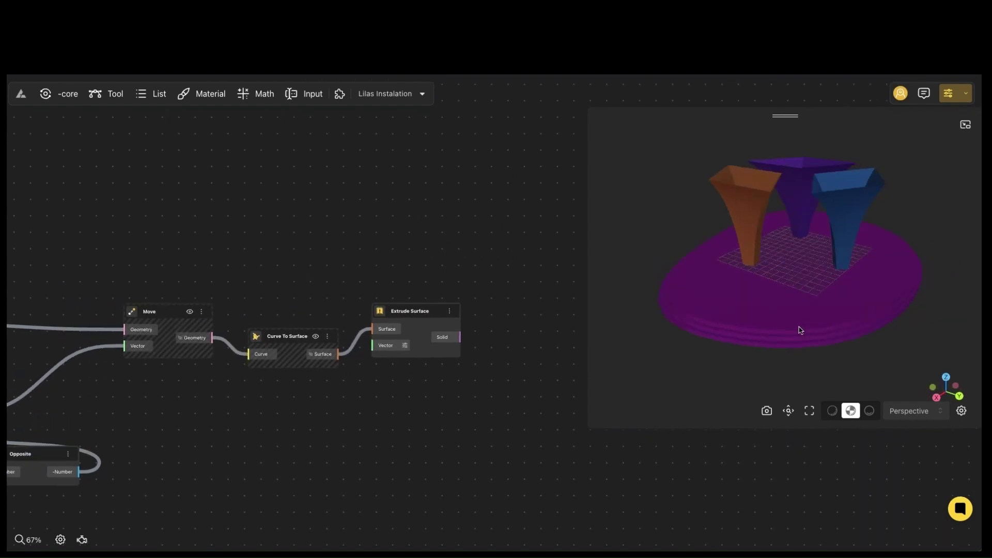
Step: Move the Polar Array node above the Extrude Surface node and add an Apply Material node beside them
{"action": "scroll", "coordinate": [432, 320], "scroll_direction": "down", "scroll_amount": 1}
{"action": "scroll", "coordinate": [434, 279], "scroll_direction": "down", "scroll_amount": 3}
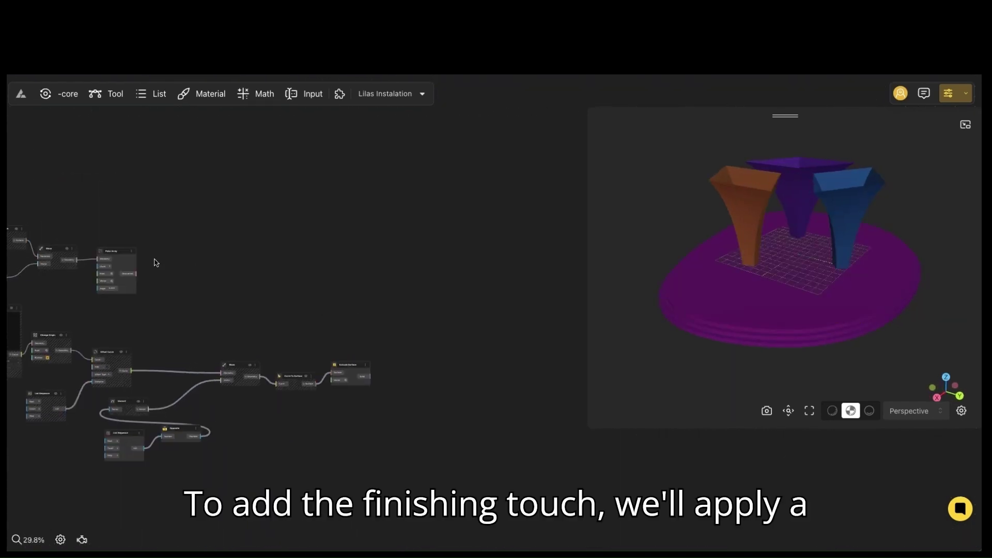
{"action": "left_click_drag", "start_coordinate": [155, 262], "coordinate": [384, 302]}
{"action": "scroll", "coordinate": [432, 348], "scroll_direction": "up", "scroll_amount": 6}
{"action": "double_click", "coordinate": [430, 325]}
{"action": "type", "text": "appl"}
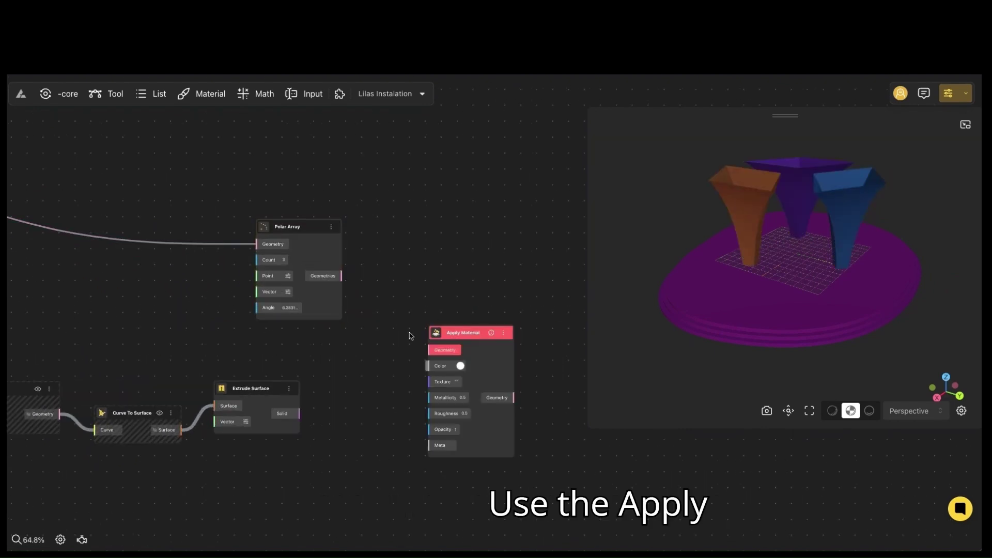
{"action": "left_click", "coordinate": [461, 359]}
Step: Connect Polar Array's Geometries to the Apply Material node and Extrude Surface's Solid to a second Apply Material node
{"action": "left_click_drag", "start_coordinate": [435, 349], "coordinate": [479, 261]}
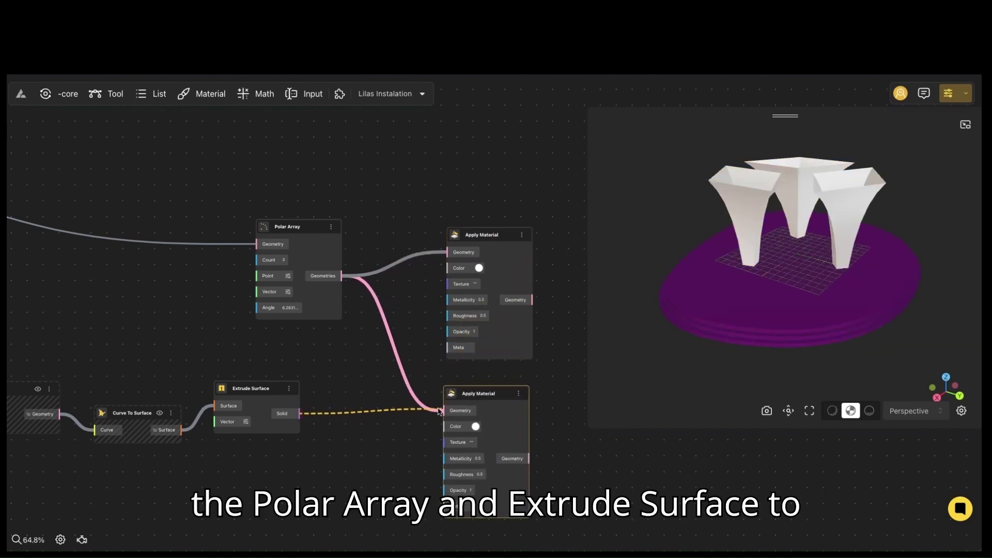
{"action": "left_click_drag", "start_coordinate": [439, 410], "coordinate": [444, 411]}
Step: Set the Color of the base's Apply Material node to medium gray
{"action": "scroll", "coordinate": [397, 307], "scroll_direction": "up", "scroll_amount": 2}
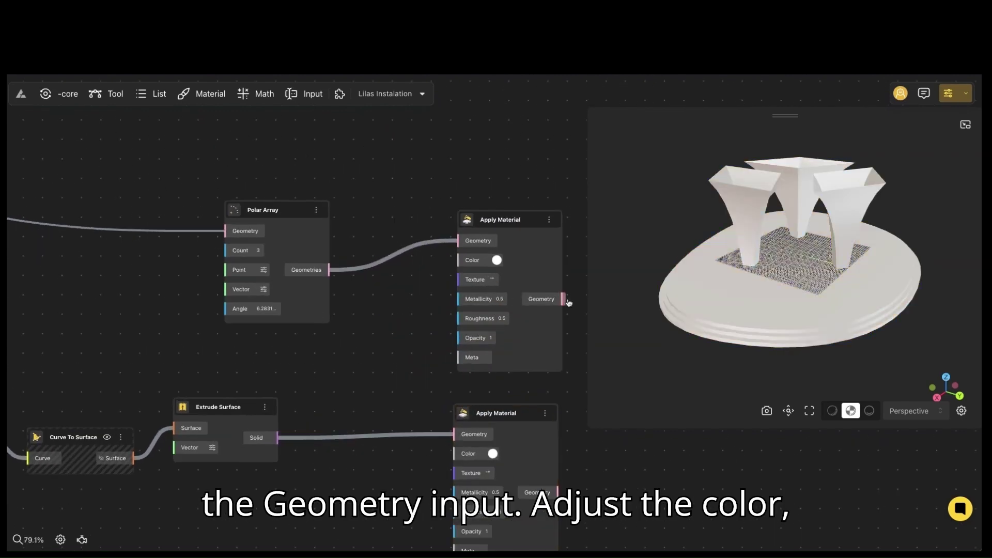
{"action": "left_click", "coordinate": [493, 453]}
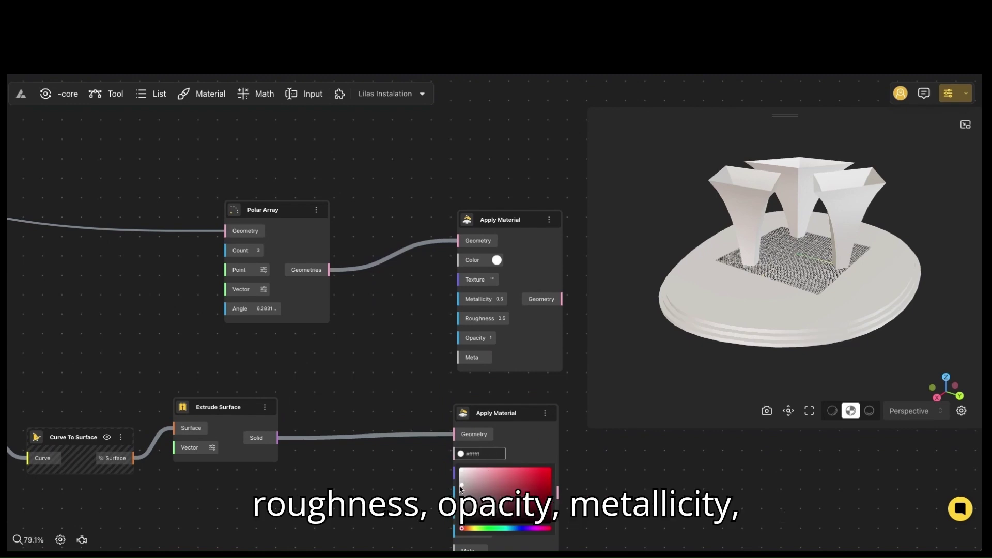
{"action": "left_click", "coordinate": [461, 490]}
{"action": "left_click", "coordinate": [413, 473]}
Step: Open the viewer's preferences
{"action": "mouse_move", "coordinate": [703, 346]}
{"action": "left_mouse_down"}
{"action": "mouse_move", "coordinate": [750, 324]}
{"action": "mouse_move", "coordinate": [813, 327]}
{"action": "mouse_move", "coordinate": [697, 334]}
{"action": "left_mouse_up"}
{"action": "left_click", "coordinate": [961, 410]}
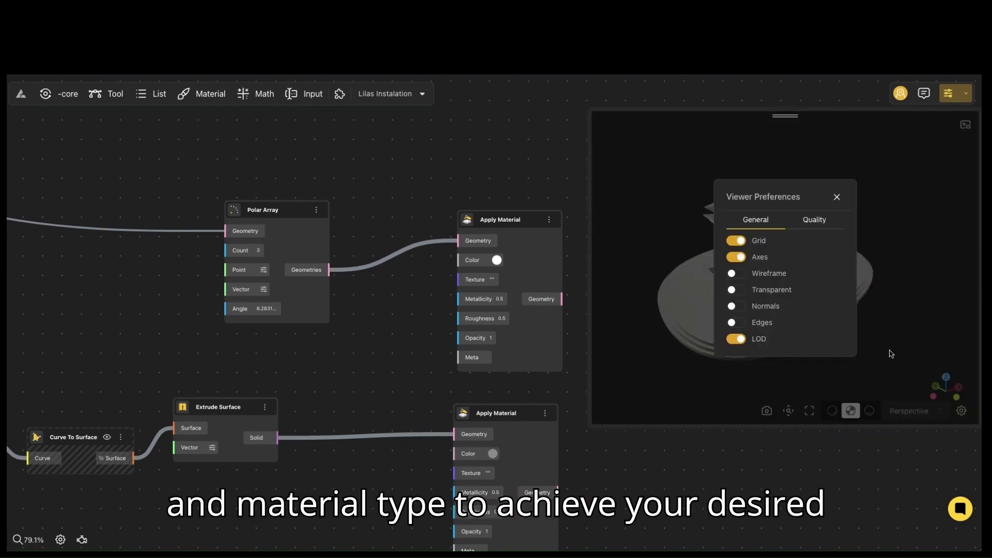